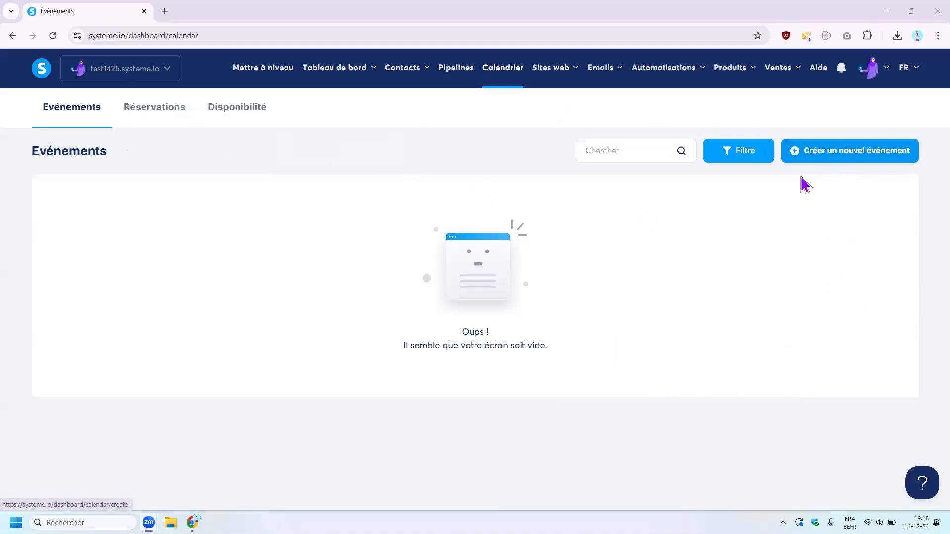
- Start a new bookable event from the calendar's Événements page
left_click(869, 159)
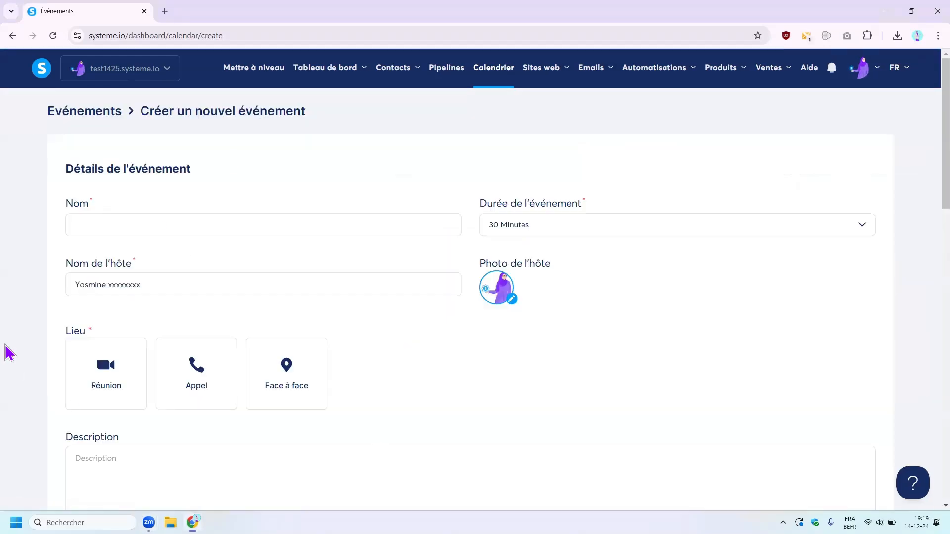
- Name the event 'Test Rendez-vous' and keep its duration at 30 Minutes
scroll(435, 326, "down", 7)
scroll(435, 338, "down", 3)
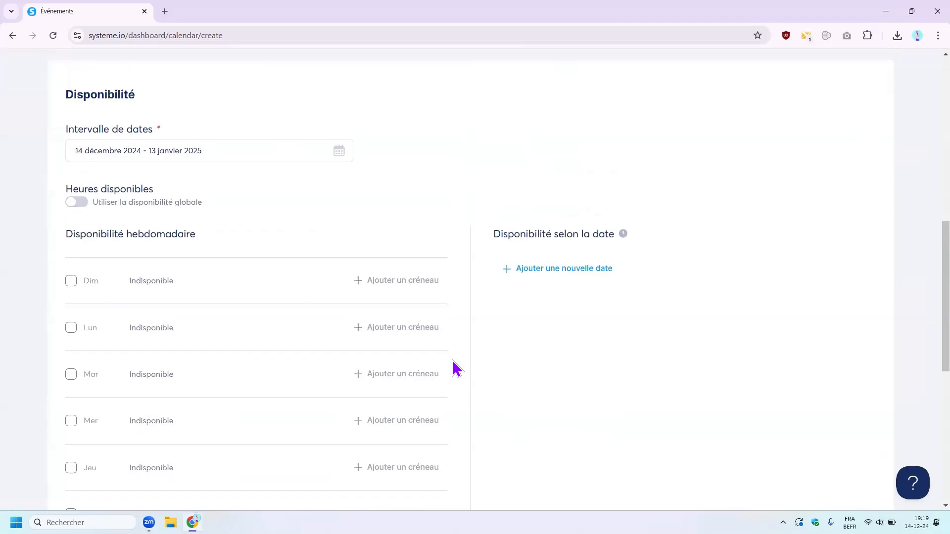
scroll(450, 361, "up", 10)
left_click(160, 228)
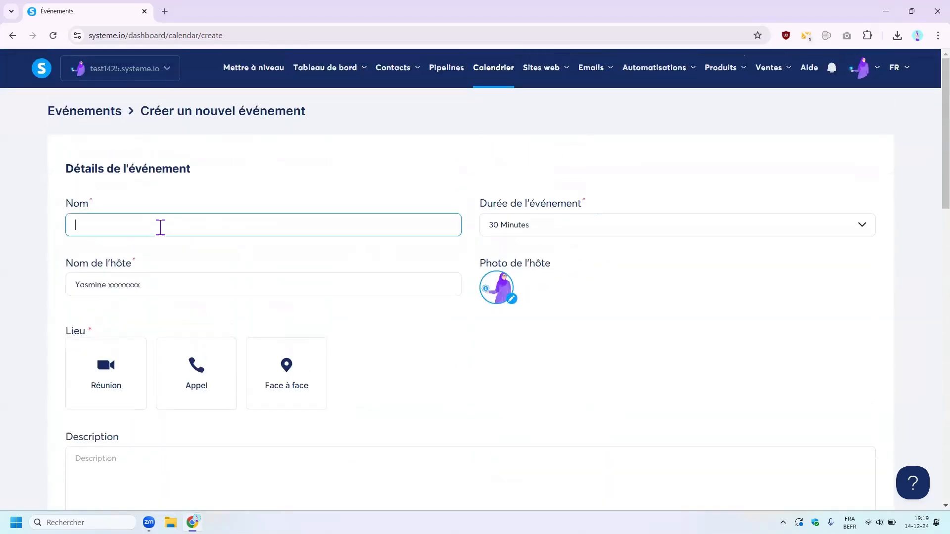
type("Test Rendez-vous")
left_click(579, 235)
scroll(562, 340, "down", 3)
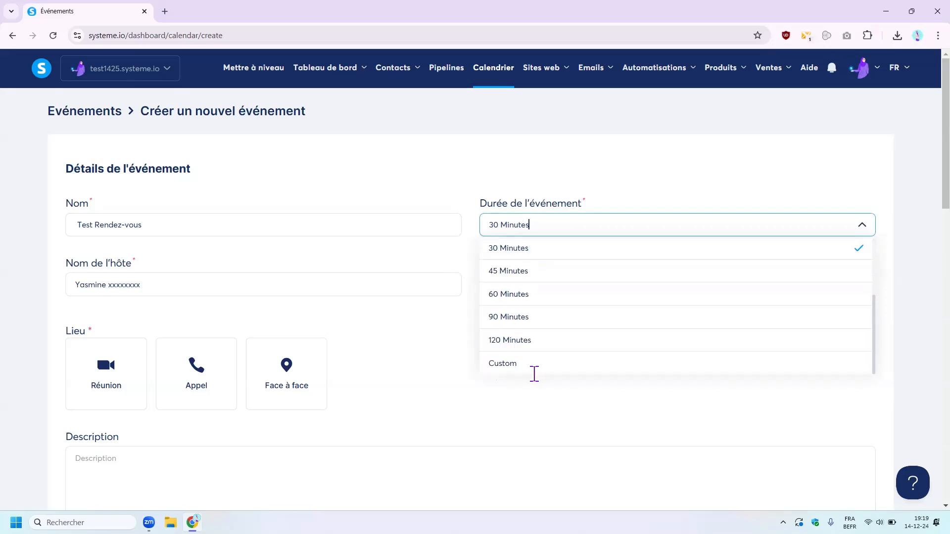
left_click(527, 248)
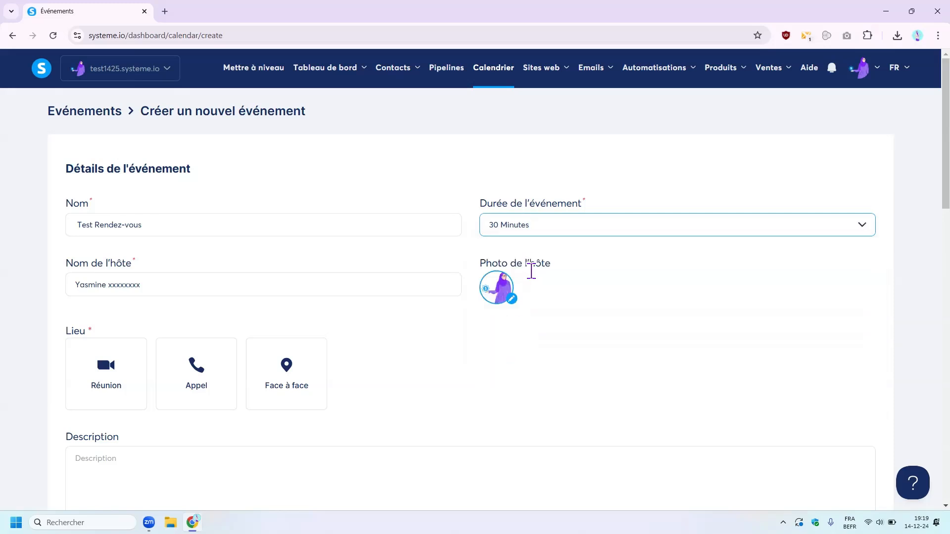
- Leave the host photo unchanged and choose Réunion, an online meeting, as the location
triple_click(96, 283)
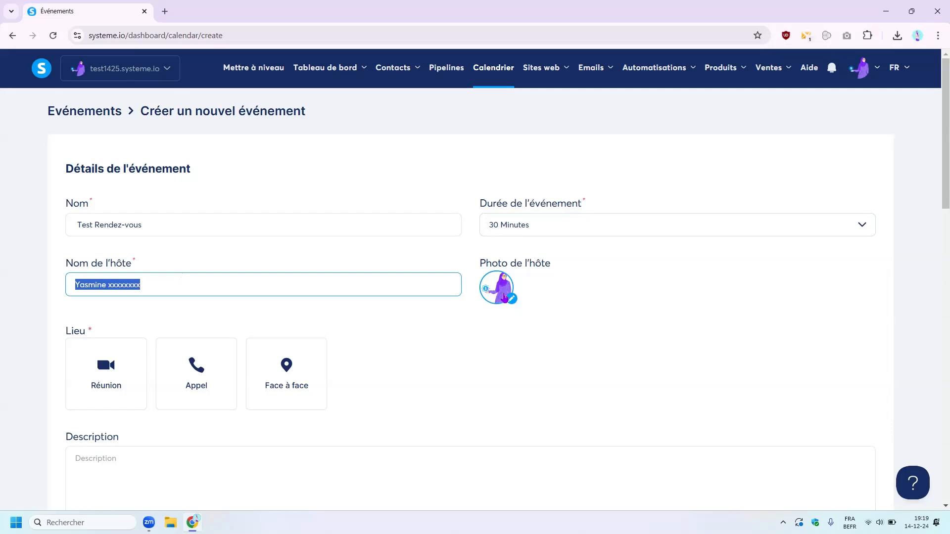
left_click(489, 287)
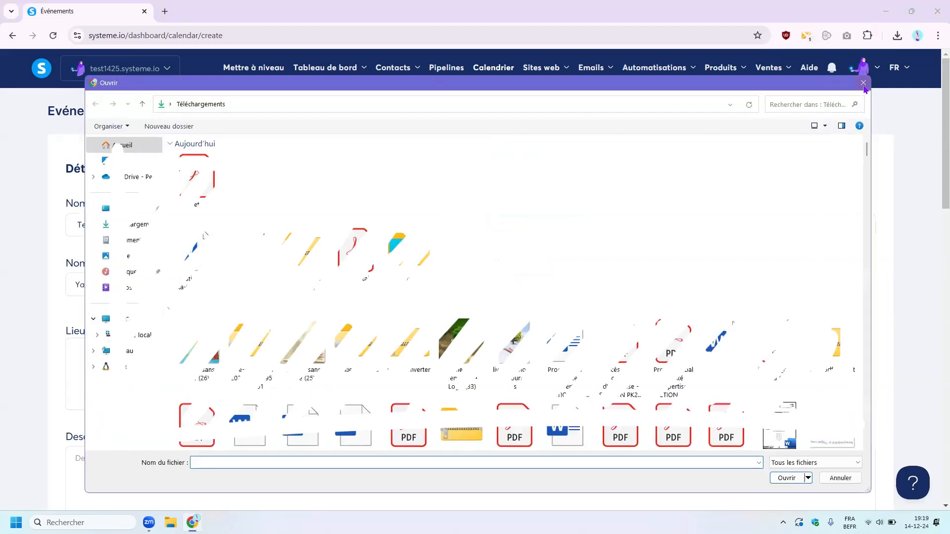
left_click(863, 83)
scroll(3, 293, "down", 1)
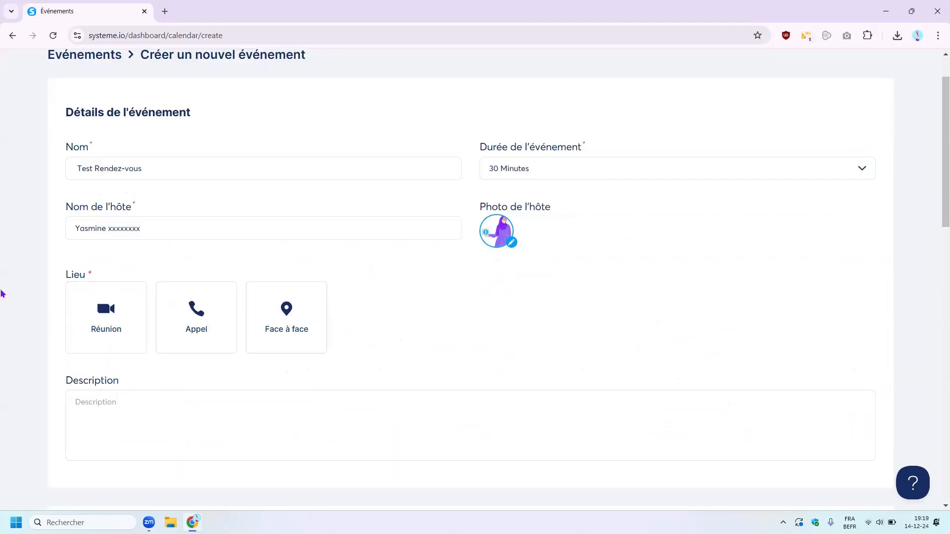
left_click(79, 313)
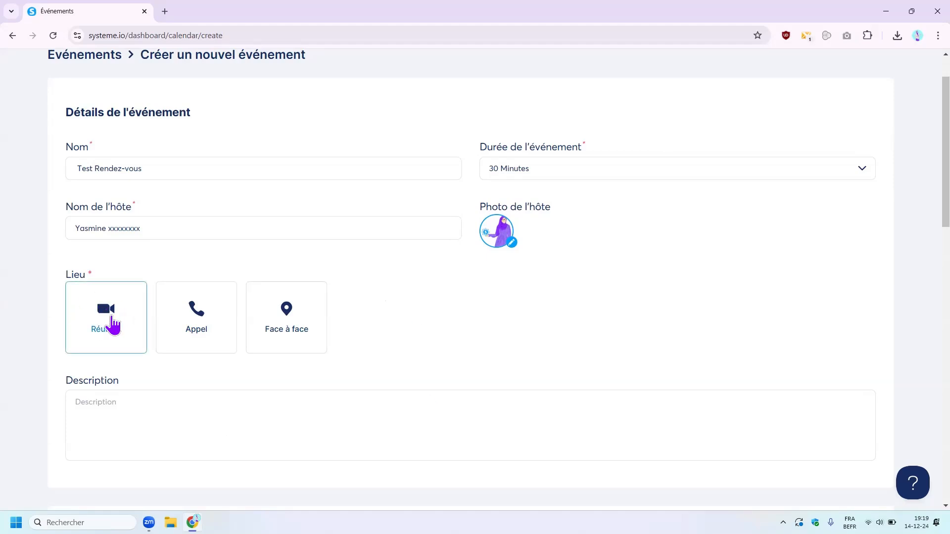
- Check the Réunion link settings, preview the Appel and Face à face options, keeping Réunion
left_click(101, 321)
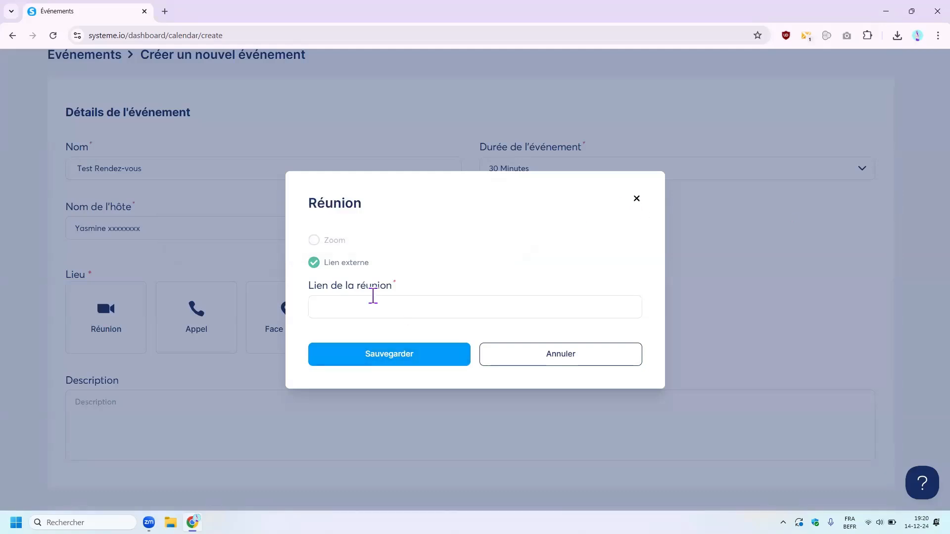
left_click(370, 307)
left_click(417, 360)
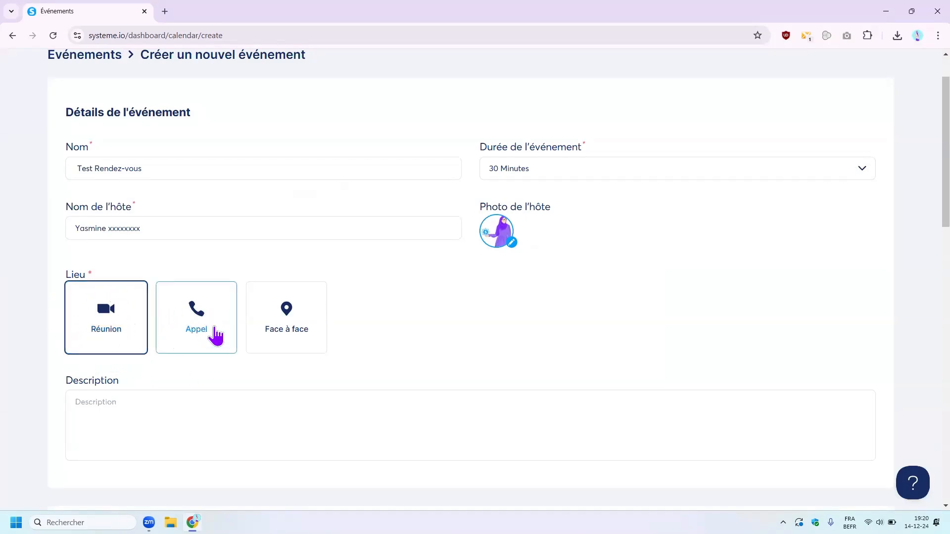
left_click(195, 311)
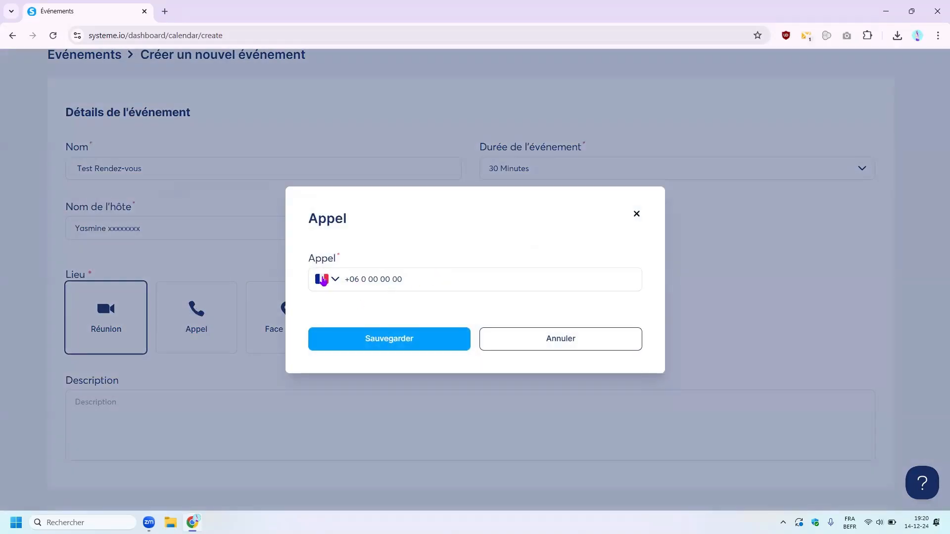
left_click(637, 214)
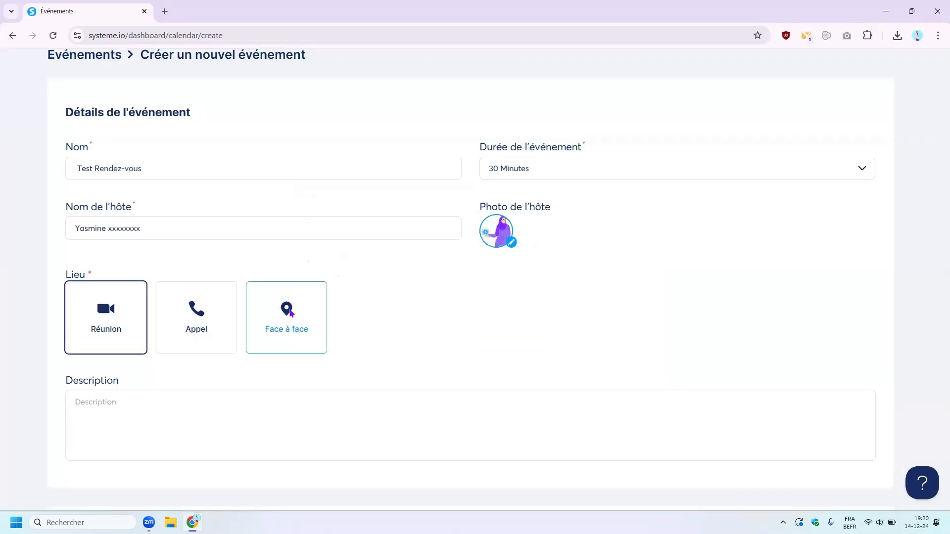
left_click(286, 315)
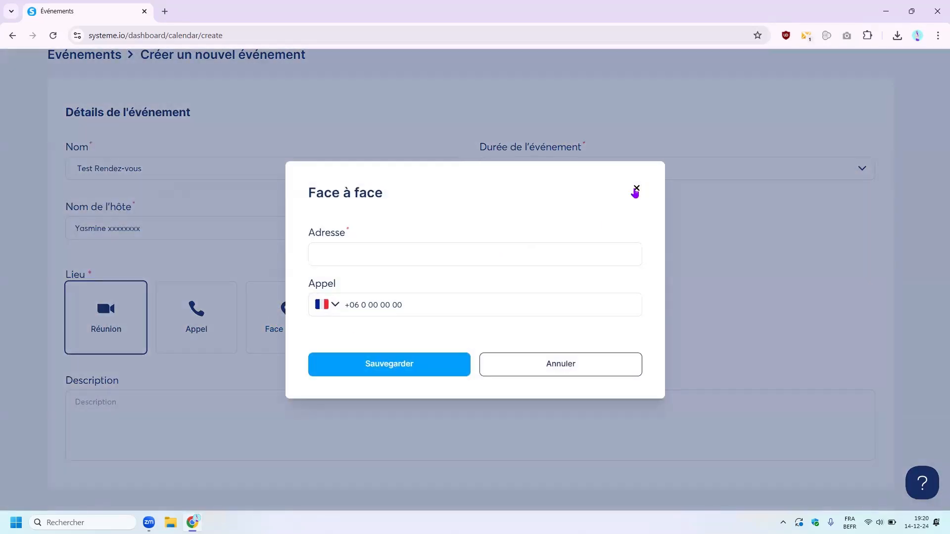
left_click(637, 189)
scroll(323, 378, "down", 2)
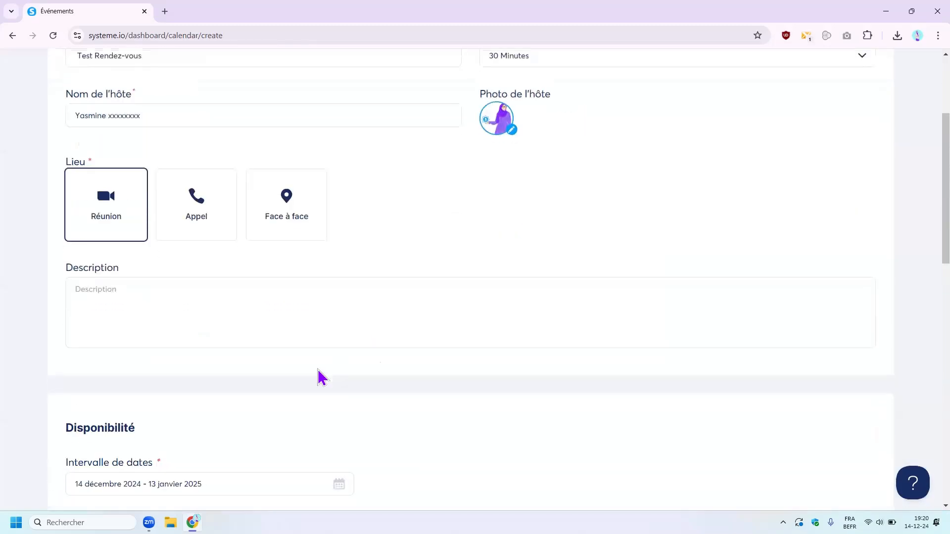
- Set the availability date range to end on 30 janvier 2025, starting 14 décembre 2024
left_click(165, 296)
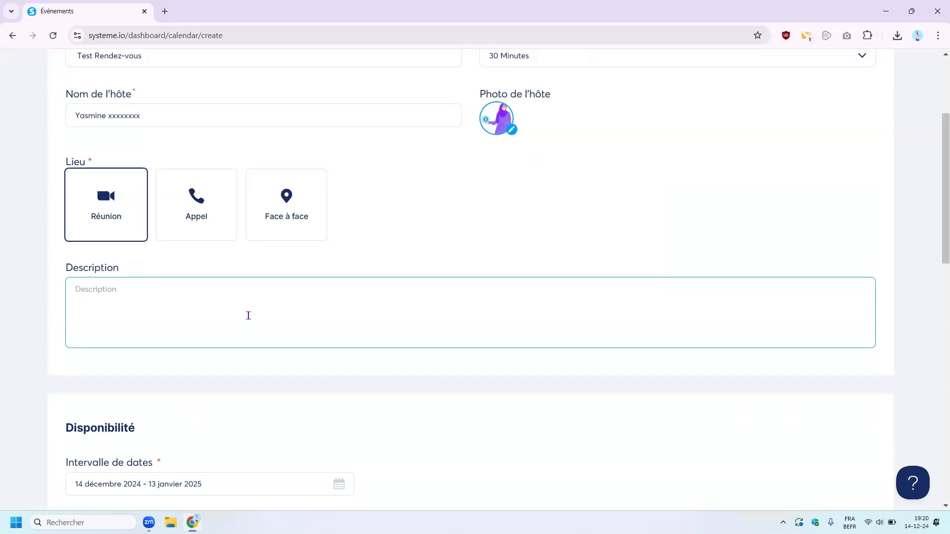
scroll(248, 315, "down", 4)
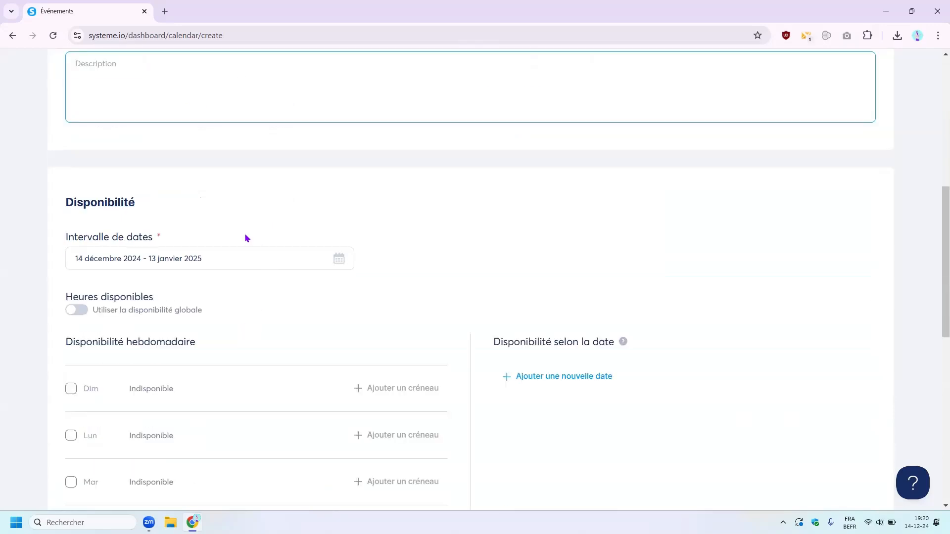
scroll(302, 293, "down", 1)
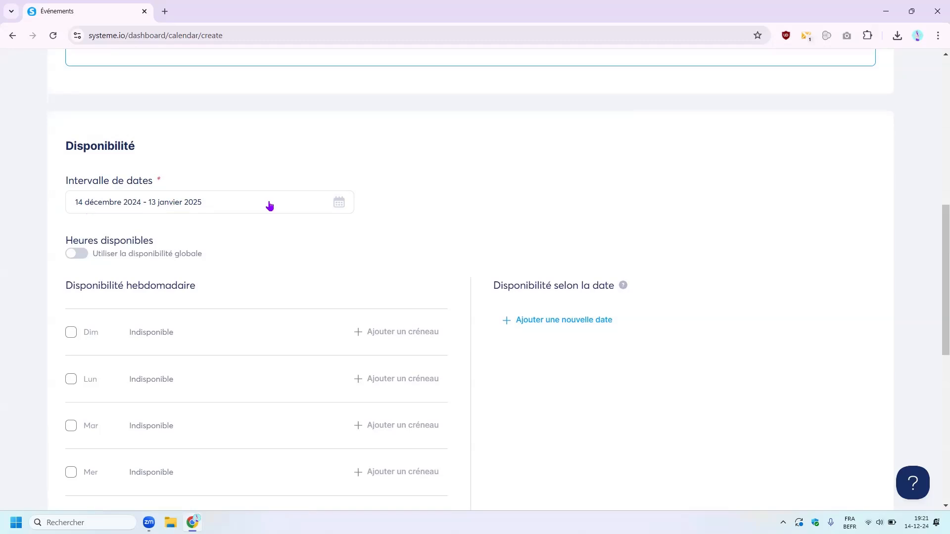
left_click(341, 204)
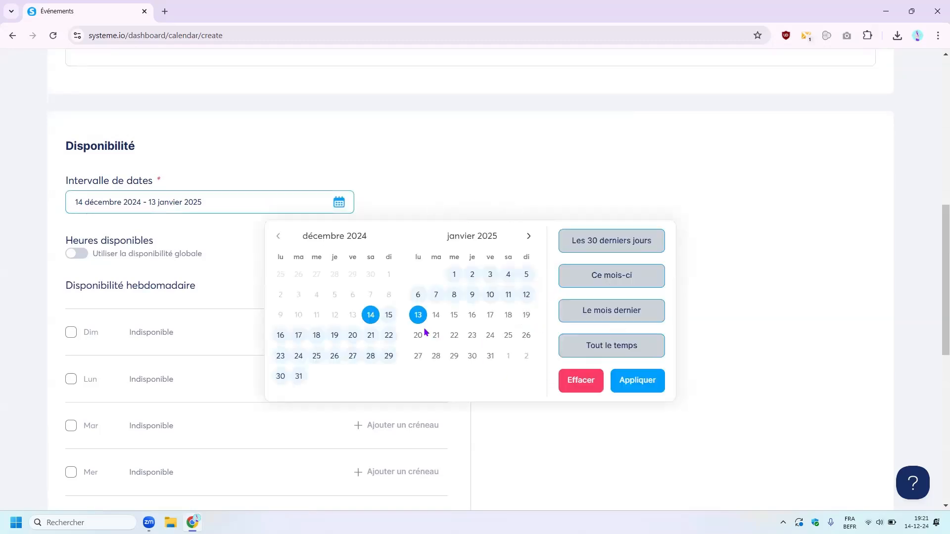
left_click(472, 356)
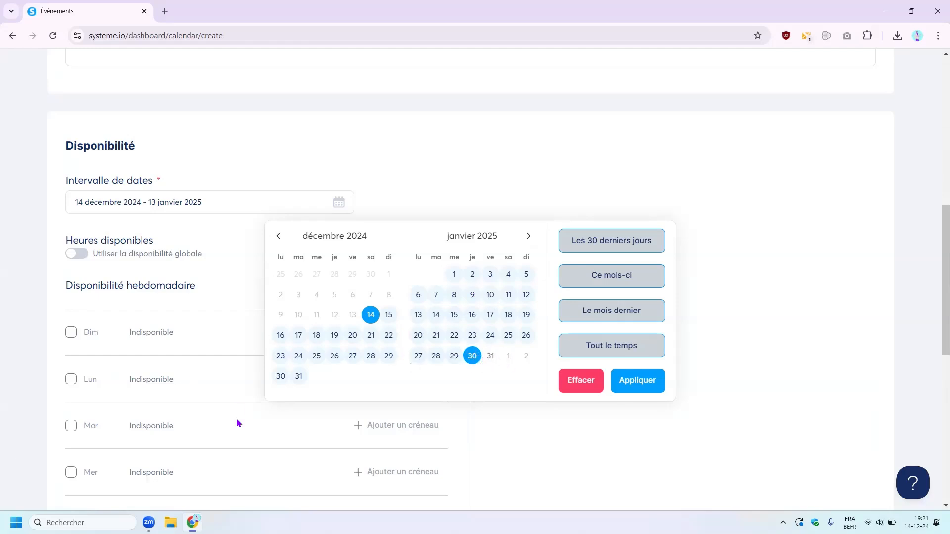
left_click(651, 389)
scroll(187, 229, "down", 2)
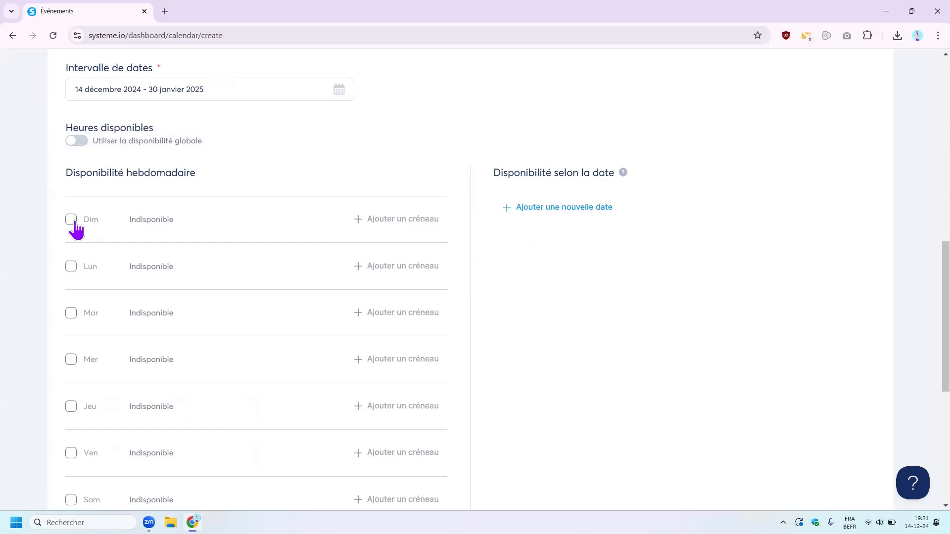
- Make Monday through Friday available, leaving Saturday unchecked
left_click(71, 267)
left_click(71, 314)
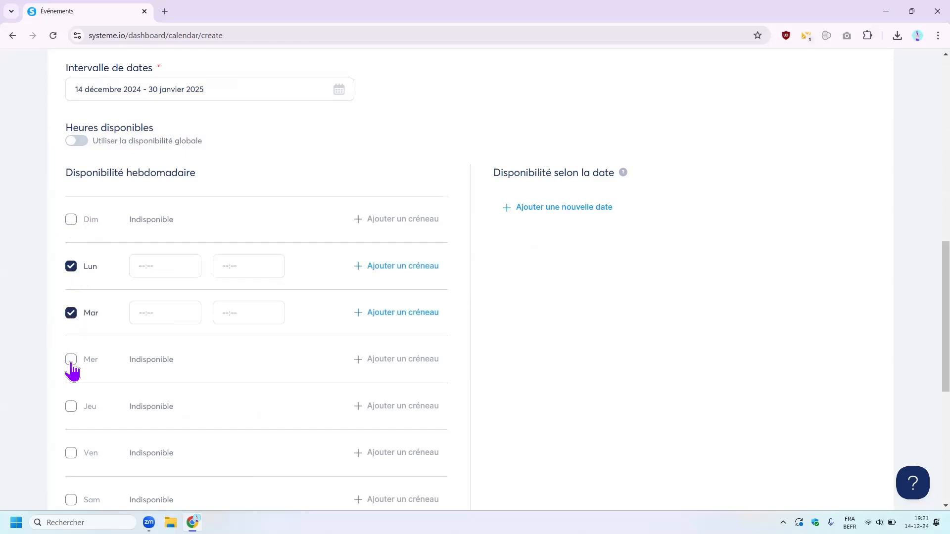
left_click(71, 360)
left_click(71, 407)
left_click(72, 452)
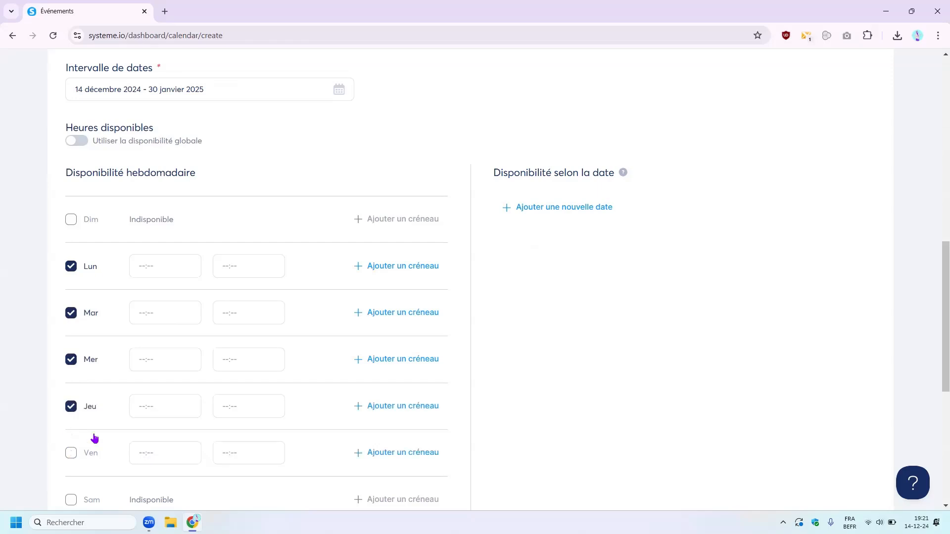
- Give Monday two time slots: 18:45–22:00 and 07:15–14:30
left_click(159, 262)
left_click(158, 311)
left_click(234, 268)
type("22:00")
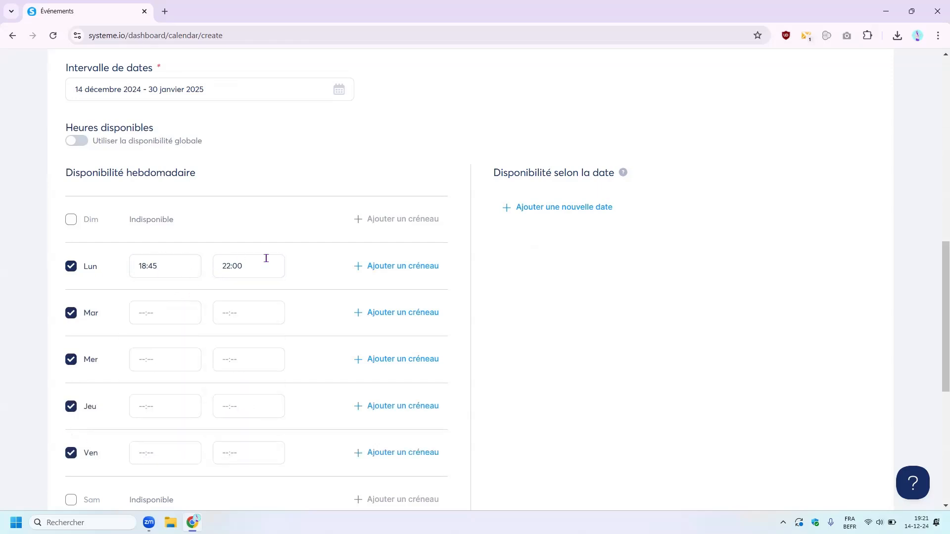
left_click(399, 270)
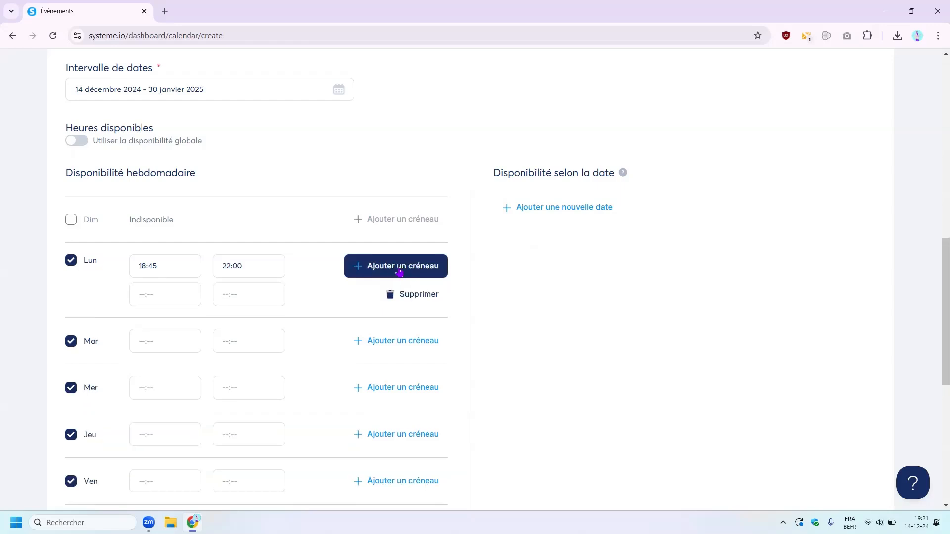
left_click(168, 295)
scroll(165, 359, "up", 15)
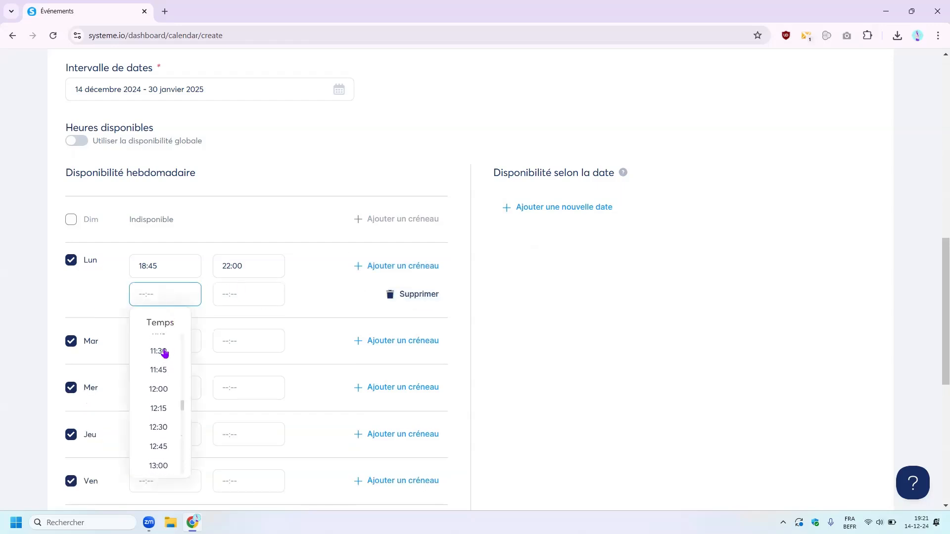
scroll(165, 358, "up", 1)
left_click(161, 360)
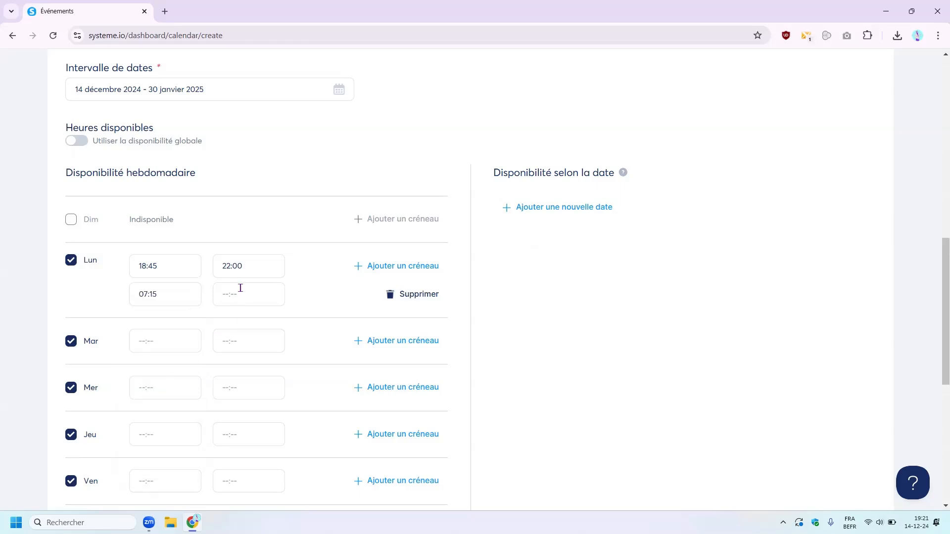
left_click(239, 290)
scroll(248, 354, "up", 6)
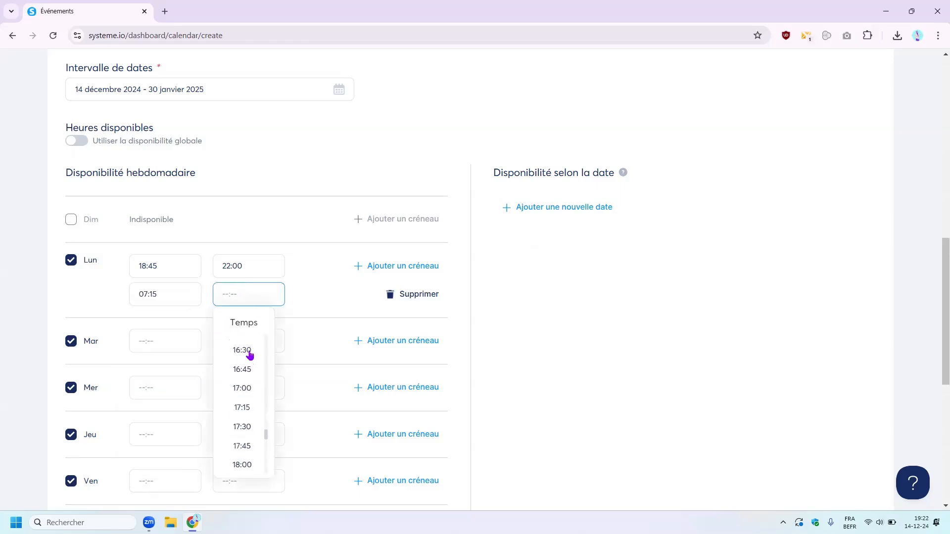
left_click(239, 358)
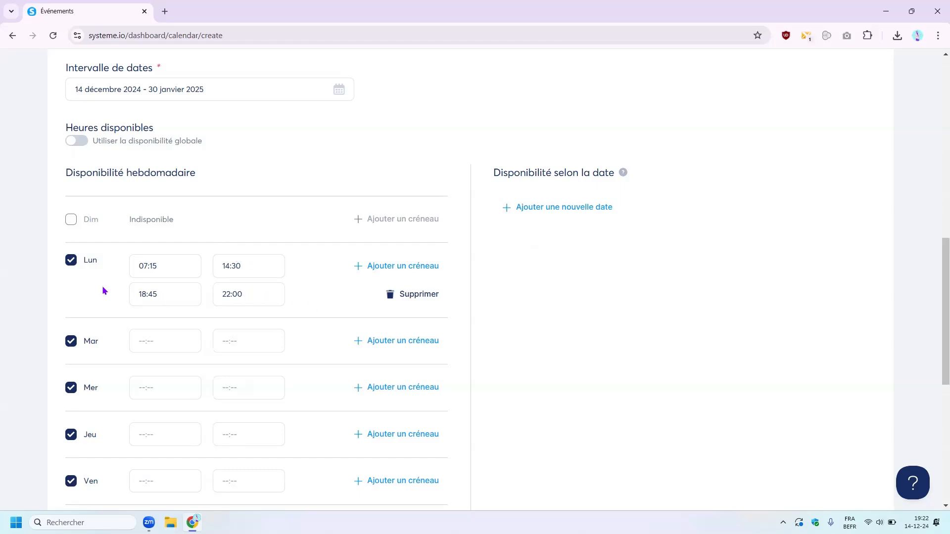
- Add a specific-date availability on 26 décembre 2024 from 18:45 to 21:30
left_click(518, 208)
left_click(544, 221)
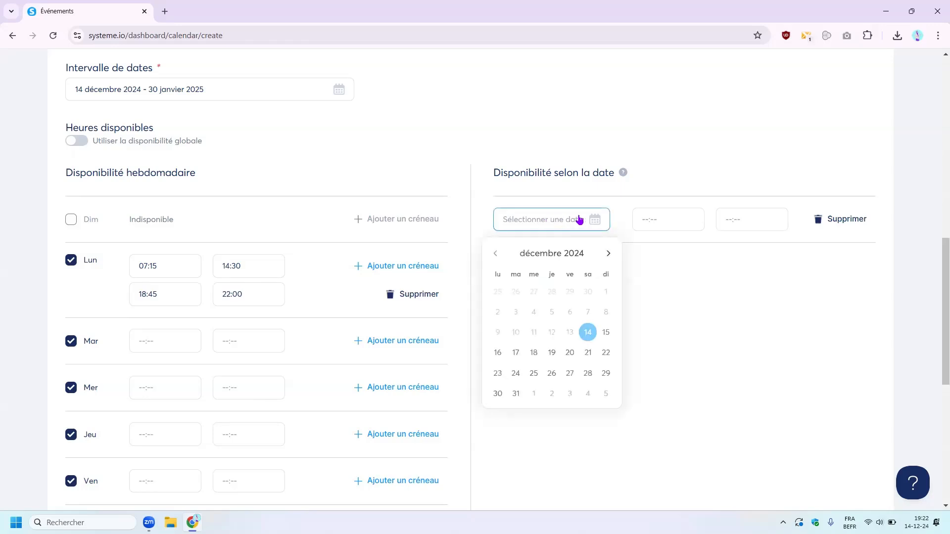
left_click(553, 378)
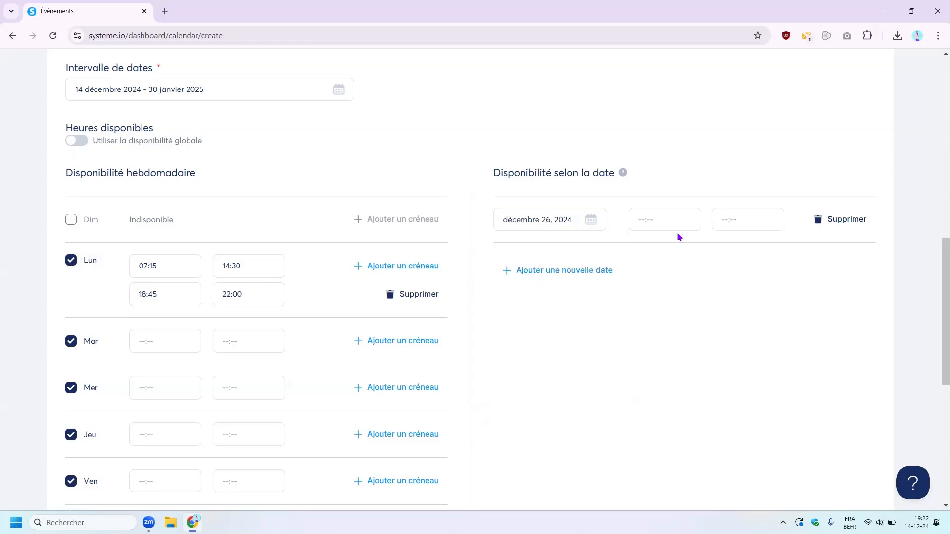
left_click(663, 219)
left_click(659, 268)
left_click(750, 219)
scroll(732, 327, "down", 2)
left_click(743, 361)
scroll(566, 310, "up", 4)
scroll(565, 307, "down", 11)
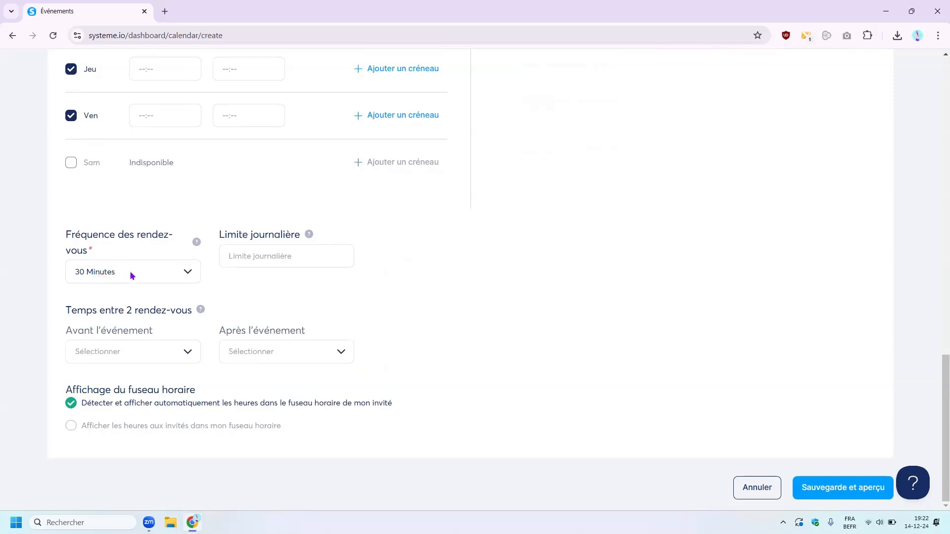
- Review the appointment frequency options and set the daily appointment limit to 4
left_click(182, 274)
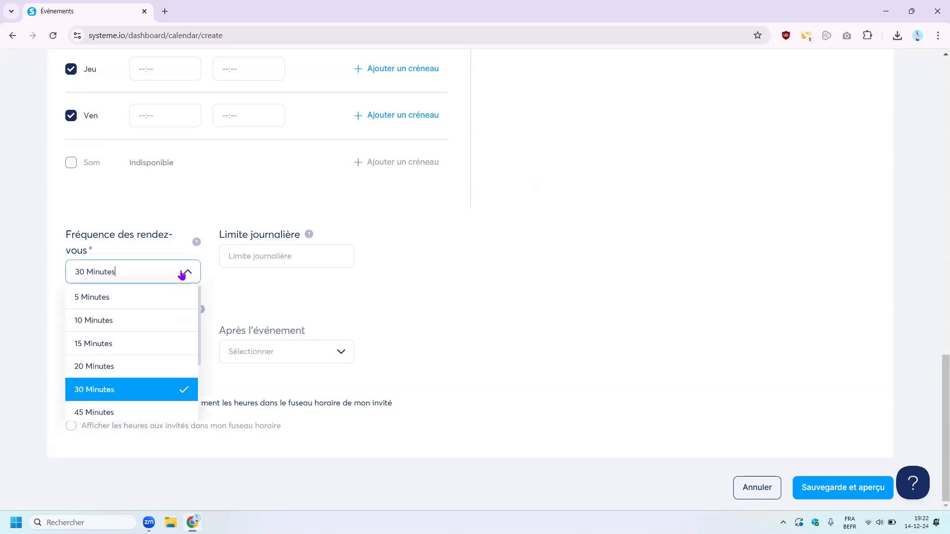
left_click(136, 297)
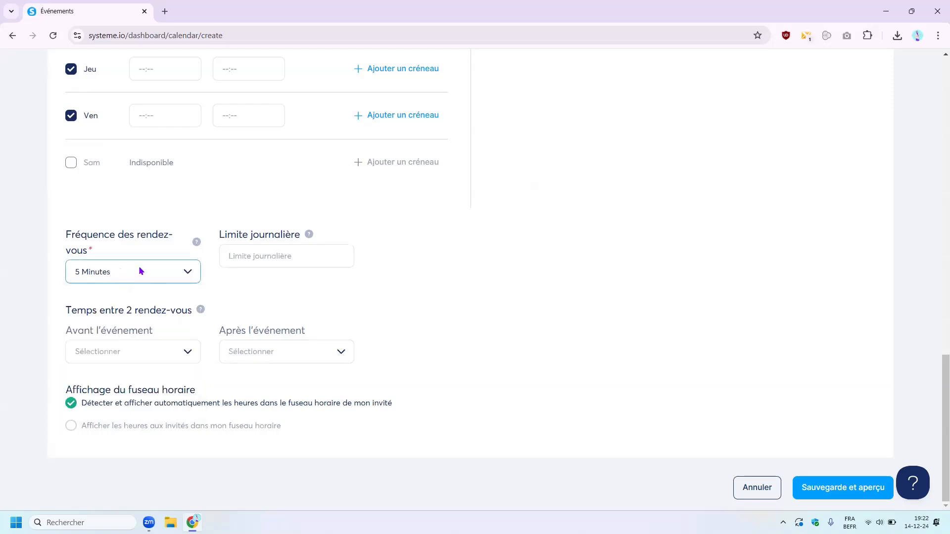
scroll(149, 245, "up", 3)
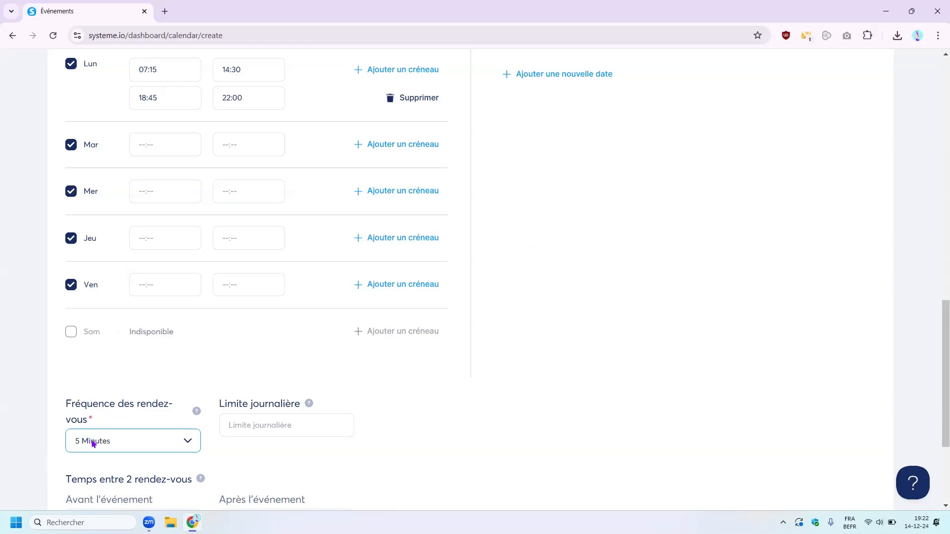
left_click(236, 429)
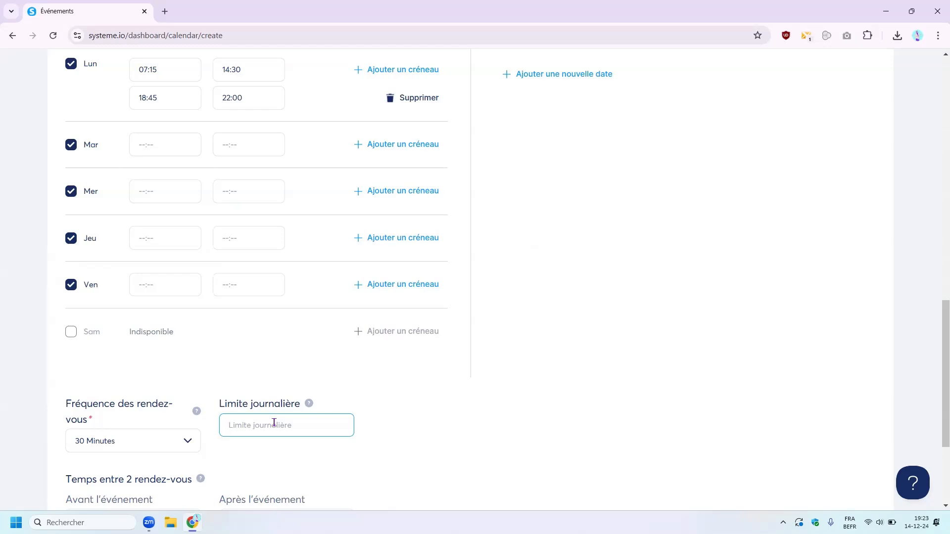
type("4")
scroll(273, 423, "down", 4)
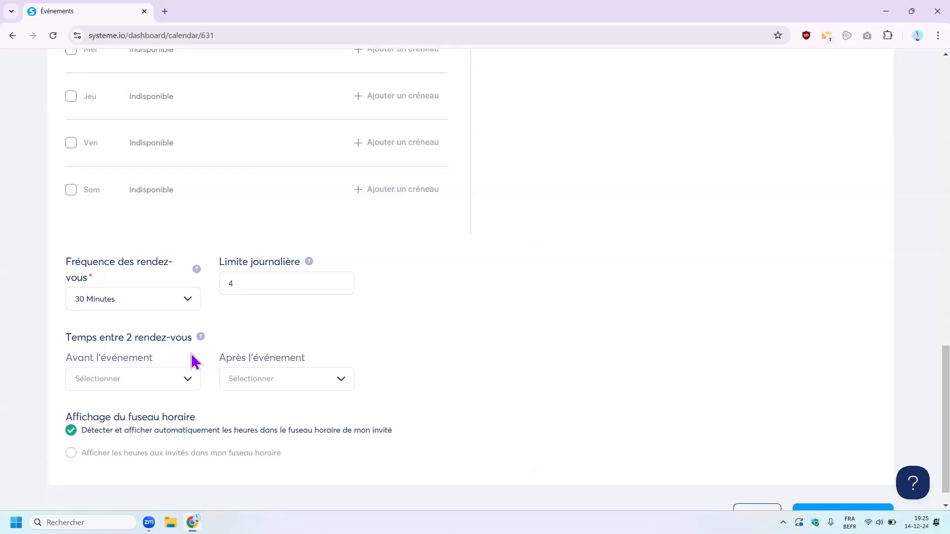
- Set 15 Minutes buffers both before and after the event
left_click(186, 379)
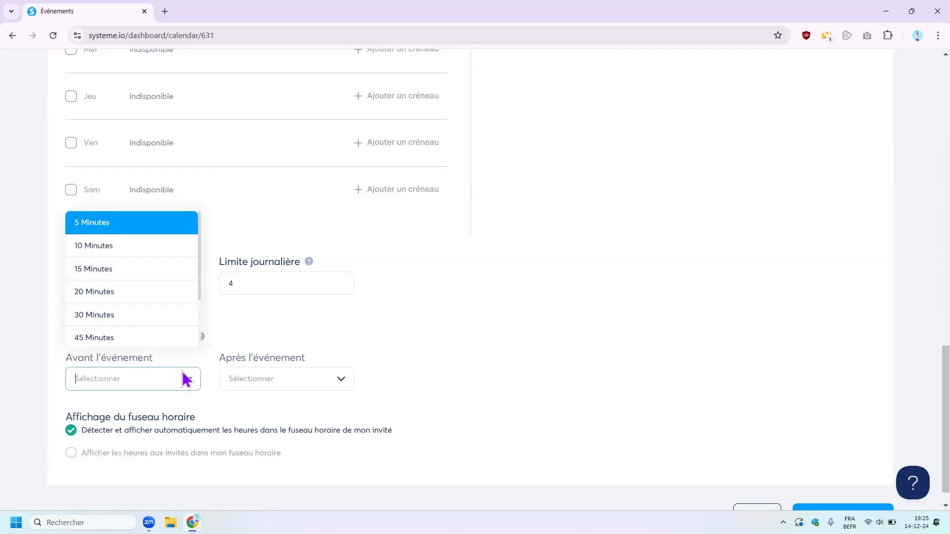
left_click(99, 267)
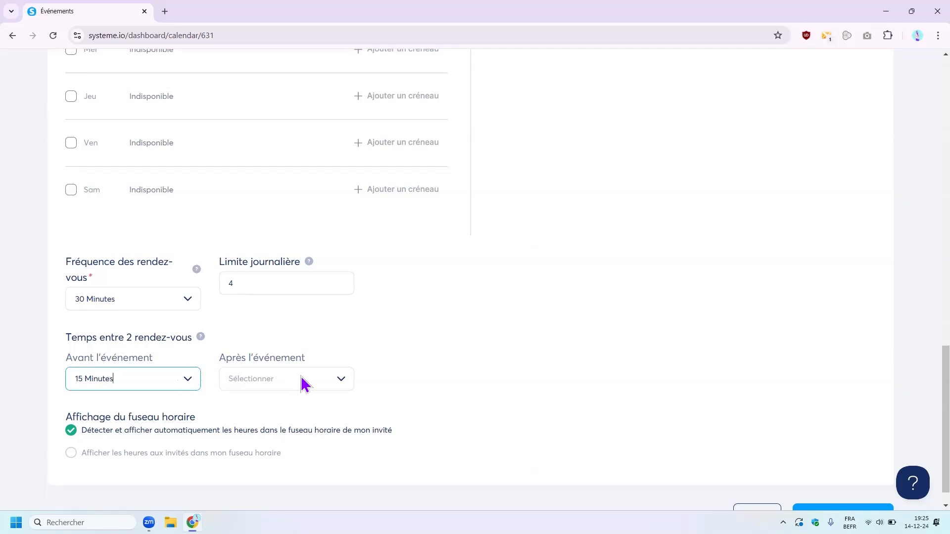
left_click(306, 391)
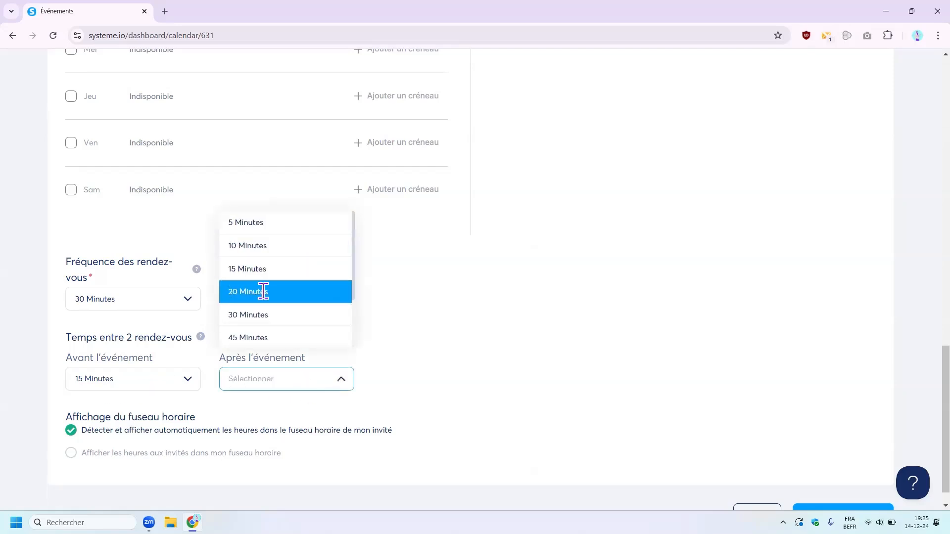
left_click(271, 271)
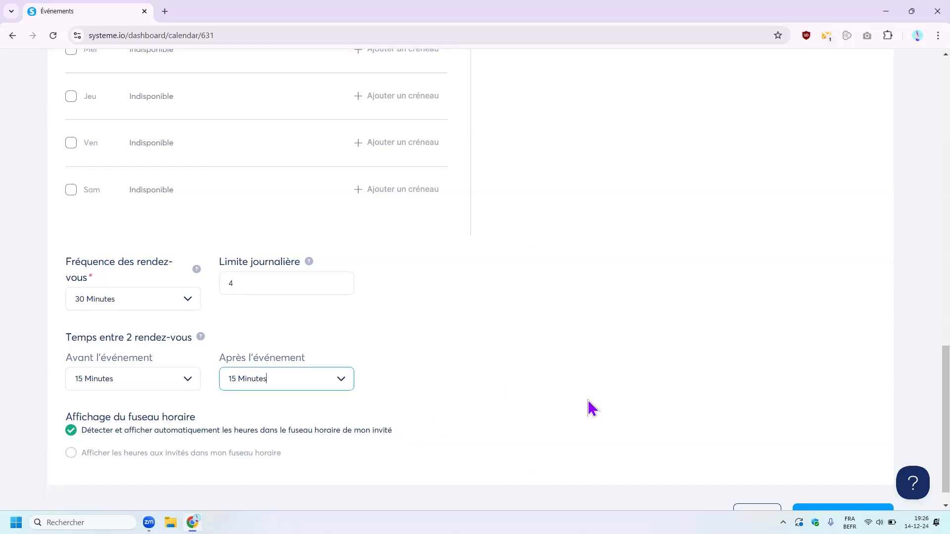
scroll(530, 268, "down", 1)
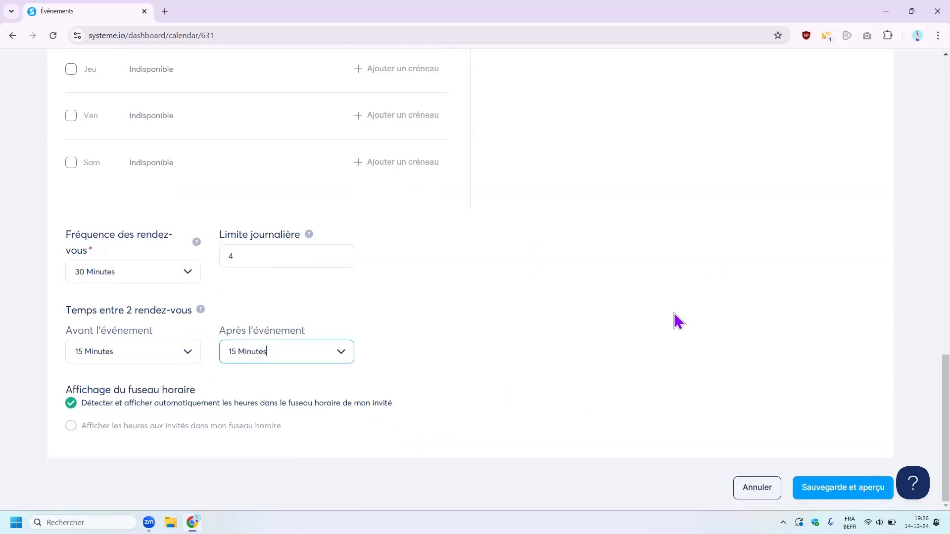
scroll(673, 321, "up", 8)
scroll(669, 322, "down", 4)
scroll(672, 322, "down", 5)
- Save and preview the event, review the Réservations list, then view Disponibilité settings
left_click(844, 490)
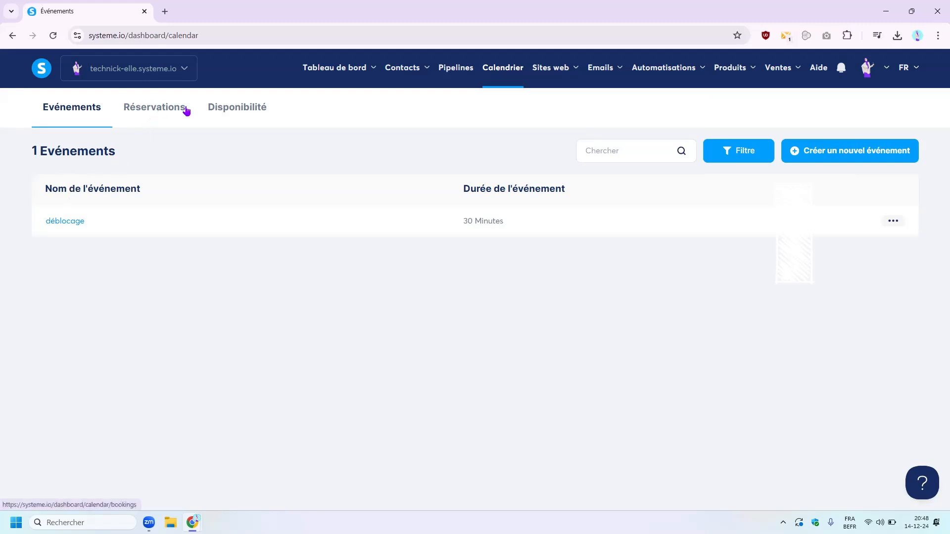
left_click(146, 110)
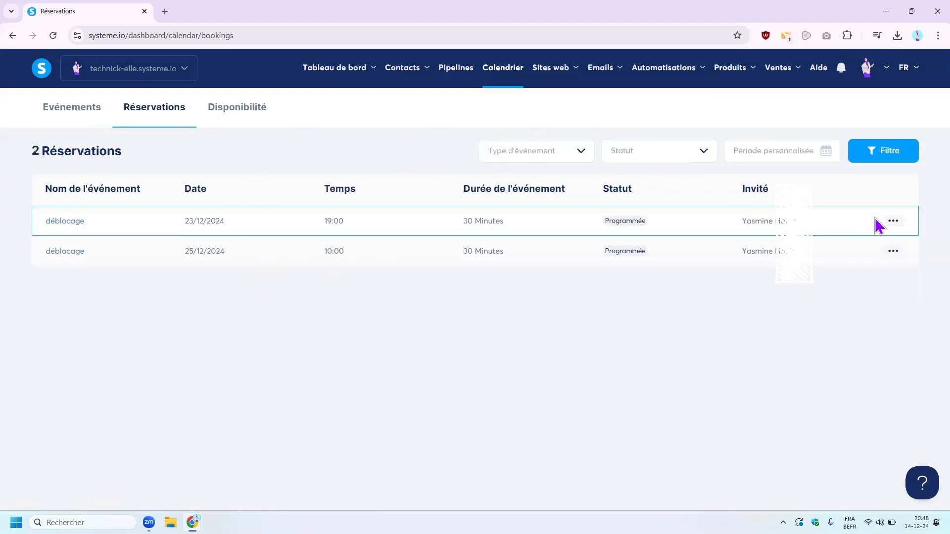
double_click(47, 220)
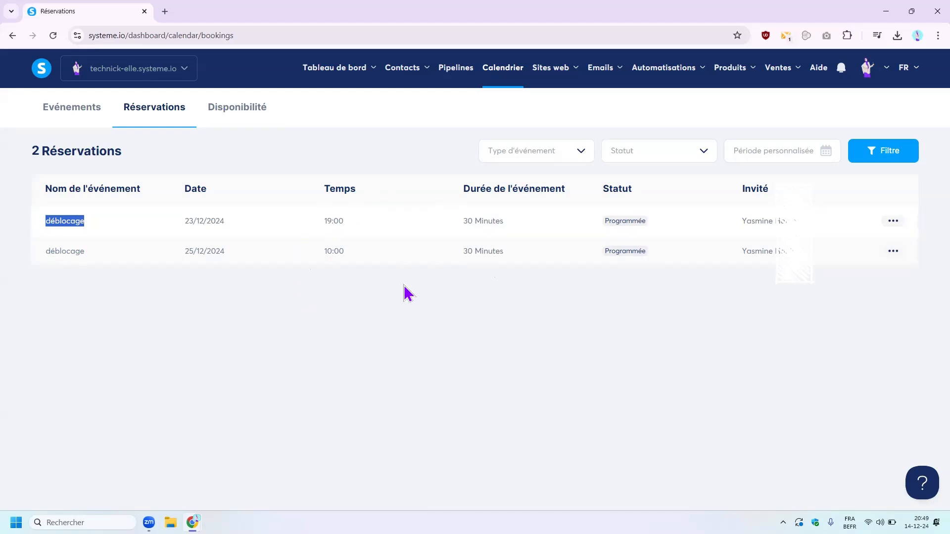
left_click(234, 113)
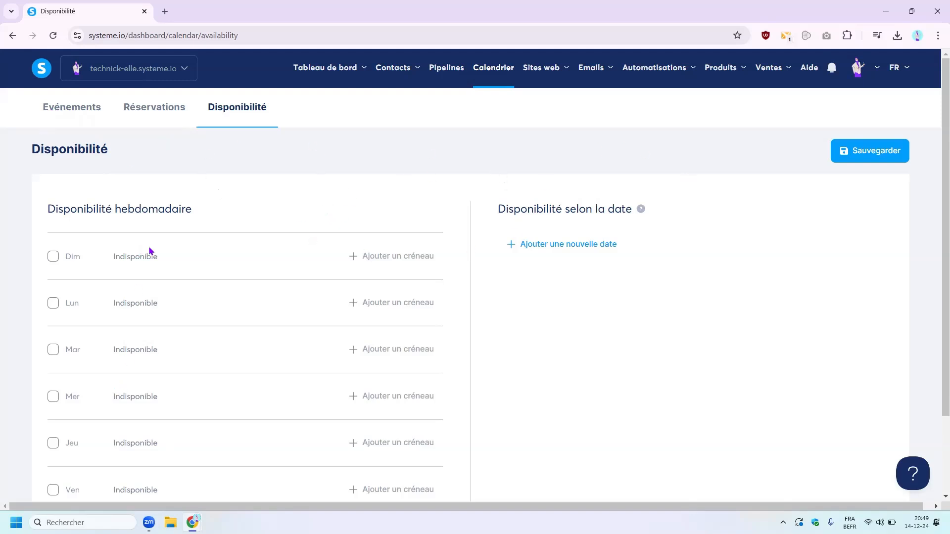
- Open the déblocage event from the Evénements list and scroll through its settings
scroll(151, 251, "down", 2)
scroll(127, 424, "up", 2)
left_click(82, 111)
left_click(68, 221)
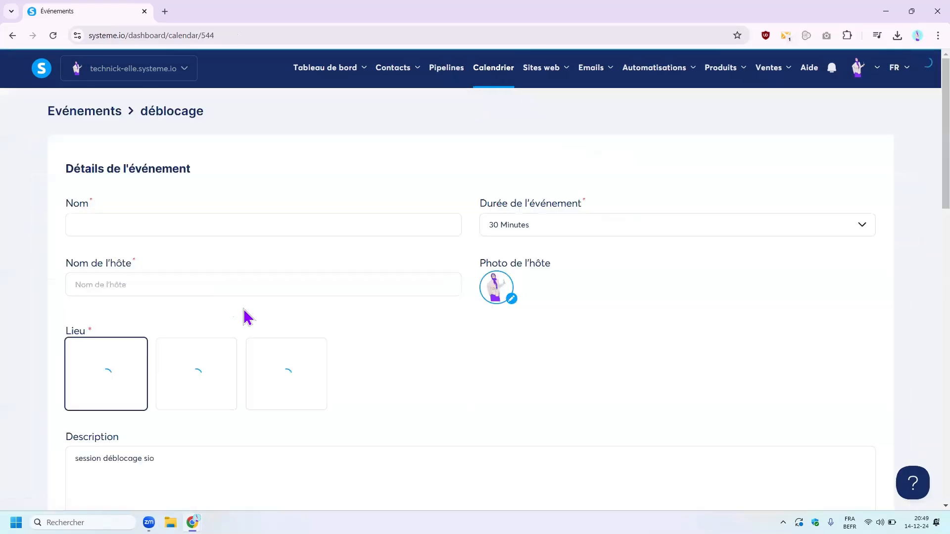
scroll(153, 357, "down", 7)
scroll(227, 392, "down", 2)
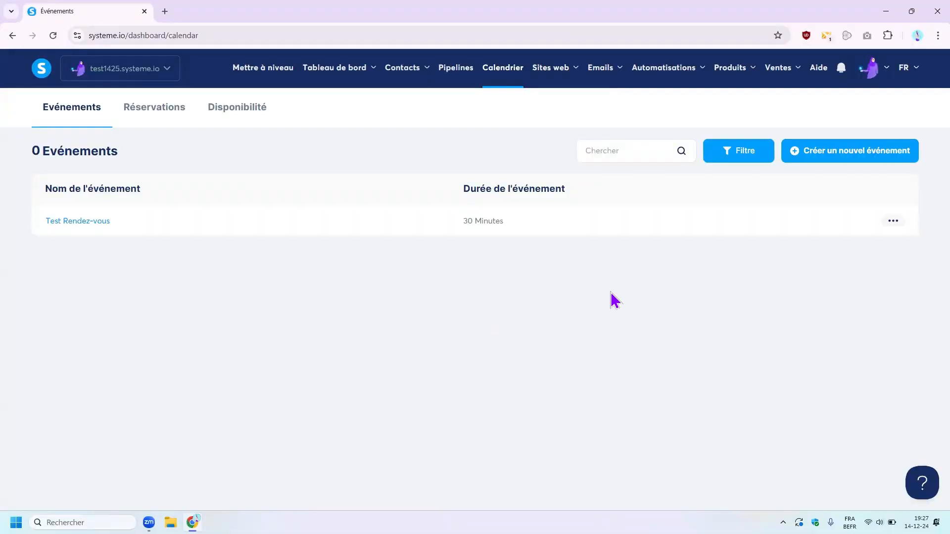
- Go to the account Paramètres and open the Intégration de Zoom page
mouse_move(873, 79)
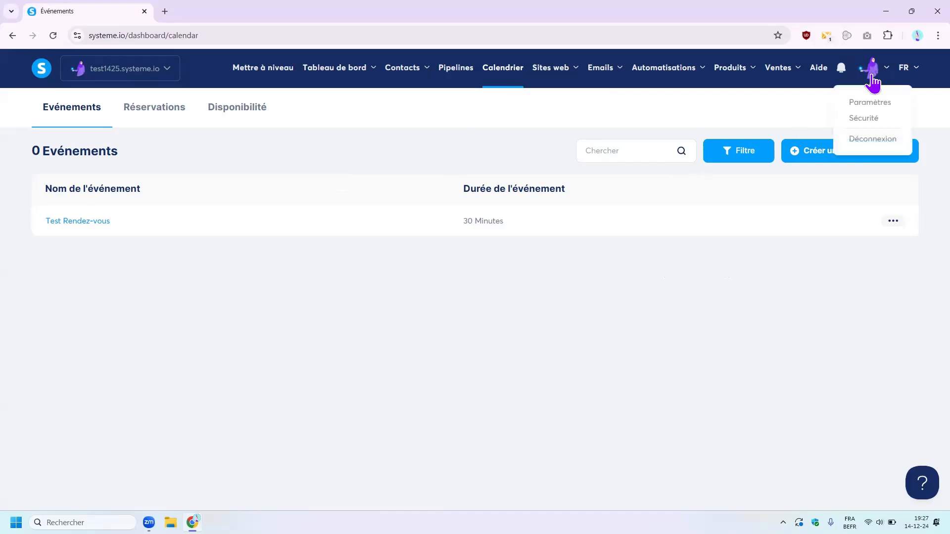
left_click(875, 104)
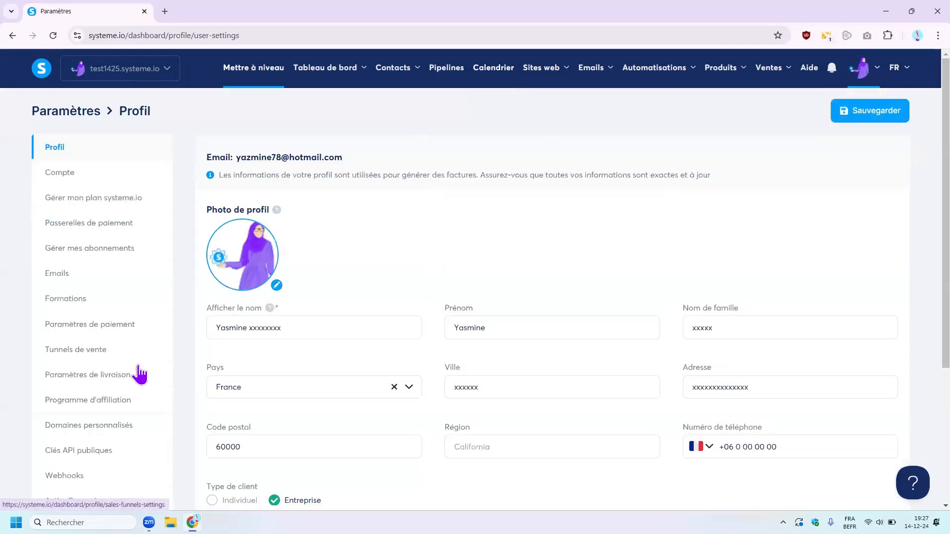
scroll(136, 376, "down", 4)
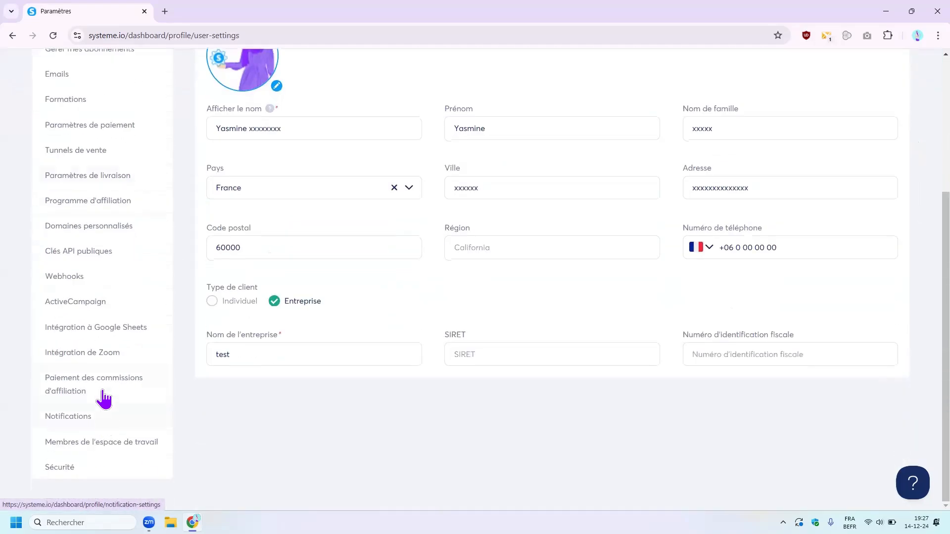
left_click(91, 353)
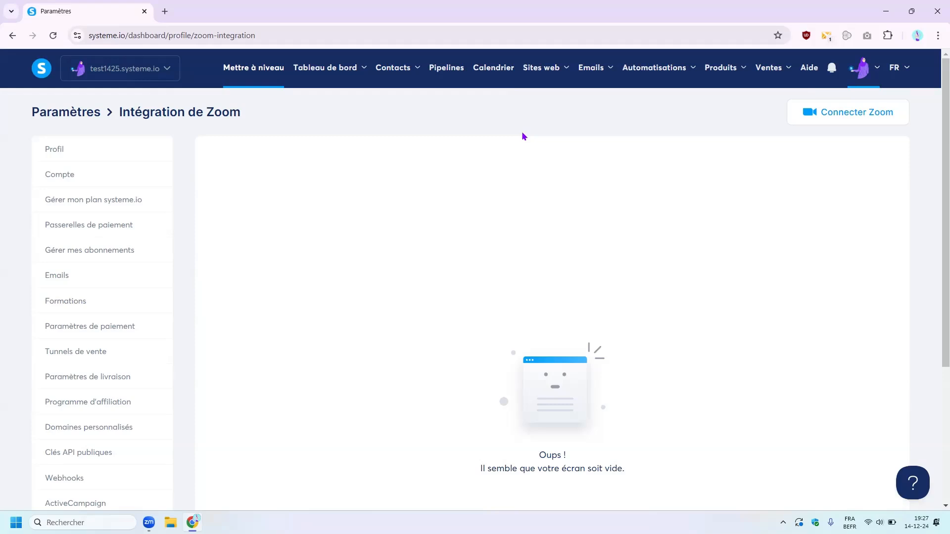
- Create the audience-building funnel 'test canledrier' and open its blank page in the editor
mouse_move(549, 69)
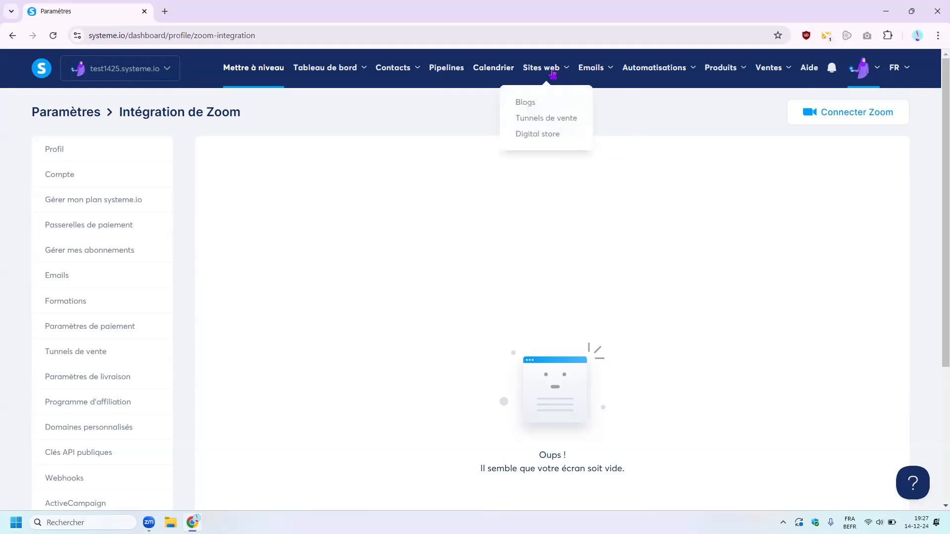
left_click(540, 124)
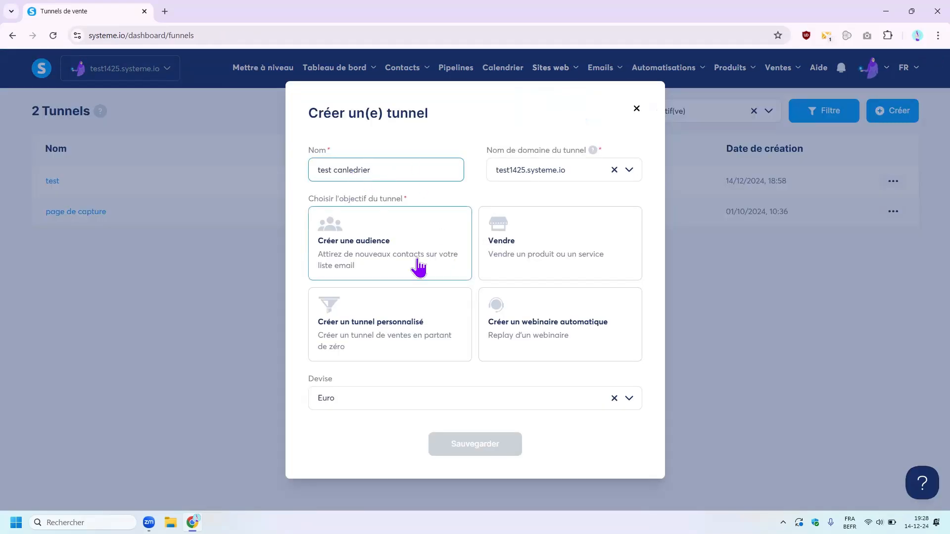
left_click(380, 245)
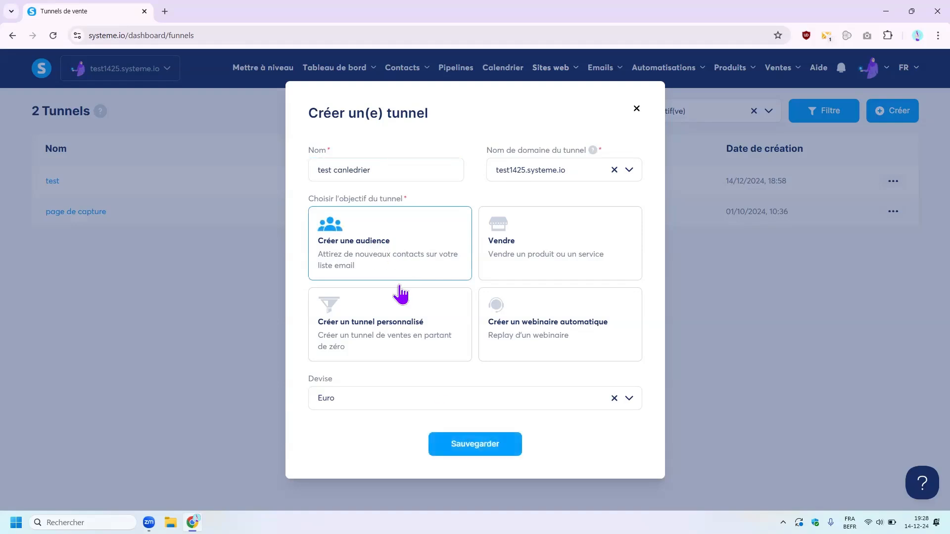
left_click(470, 448)
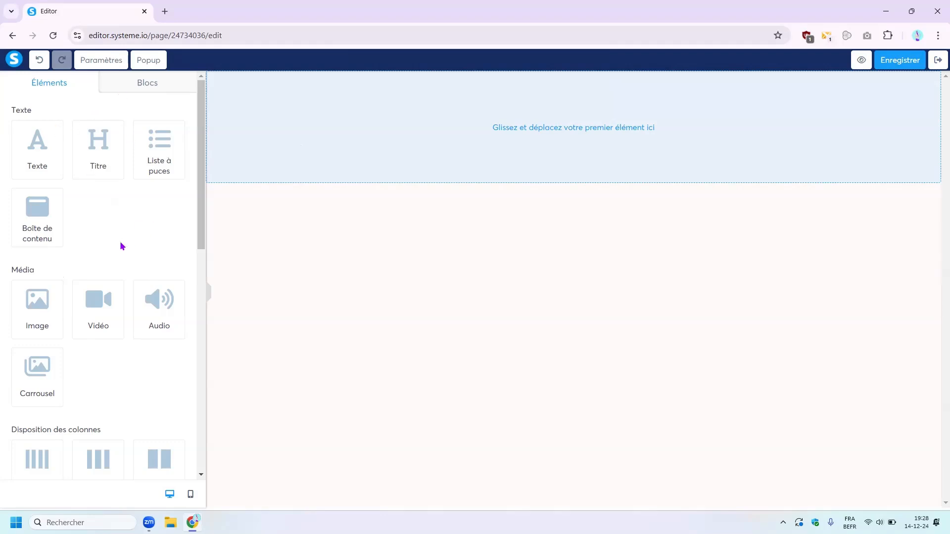
scroll(120, 254, "down", 8)
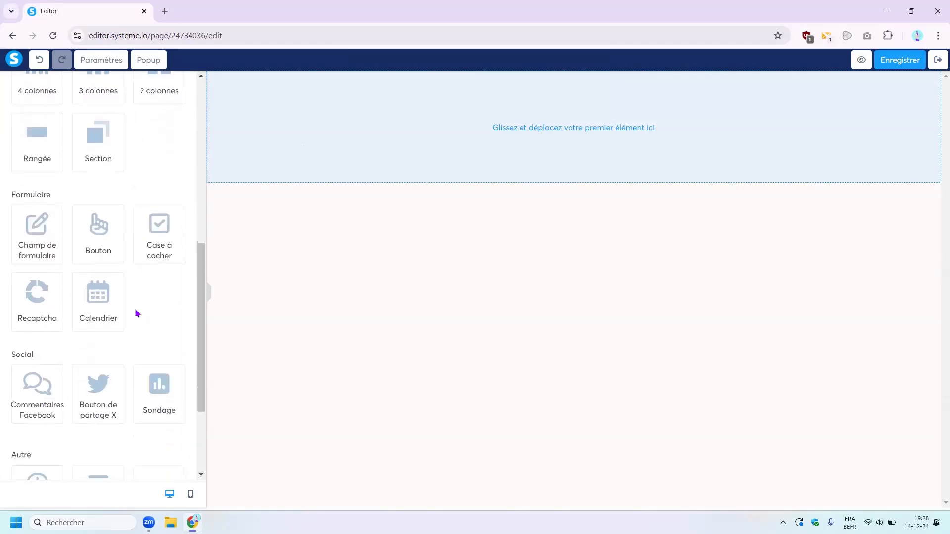
scroll(137, 313, "down", 3)
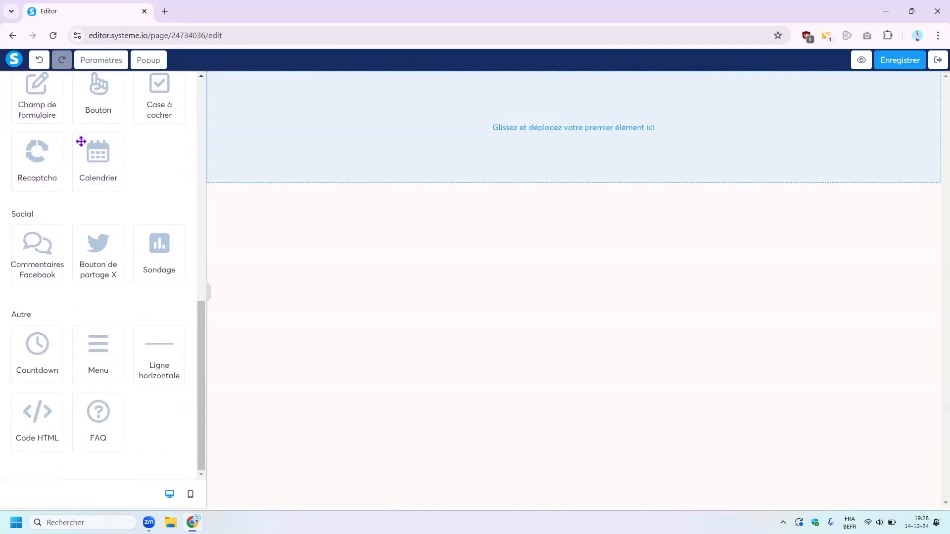
- Place a Calendrier booking widget on the empty page and open its settings
left_click_drag(94, 161, 559, 127)
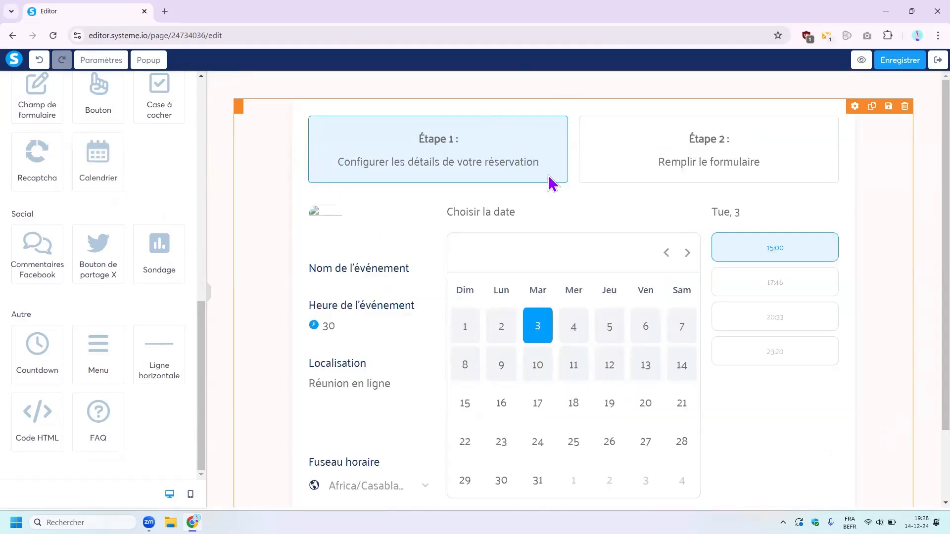
left_click(306, 121)
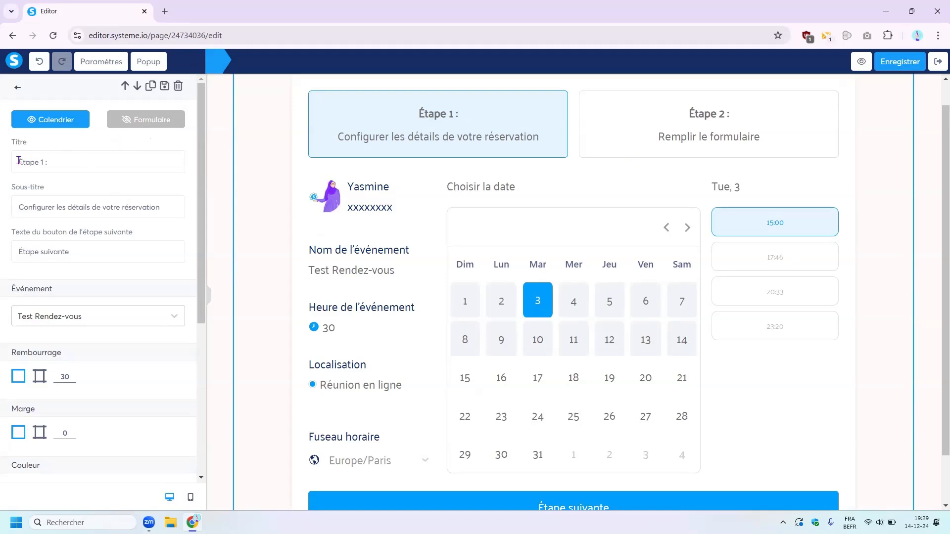
- Edit the booking block's step one title to read Réservation
left_click_drag(18, 160, 67, 160)
left_click(64, 164)
key("BackSpace")
key("BackSpace")
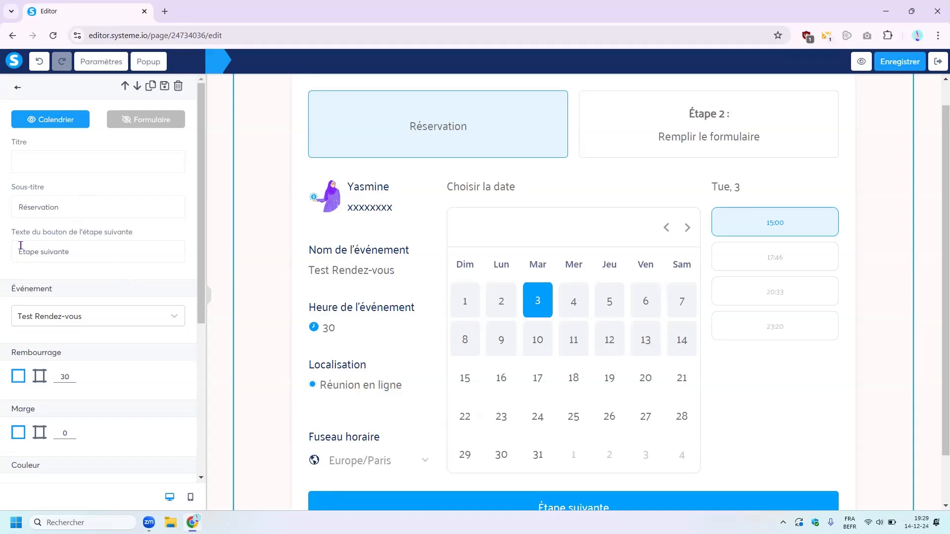
- Set the calendar's Événement to Test Rendez-vous
scroll(84, 244, "down", 1)
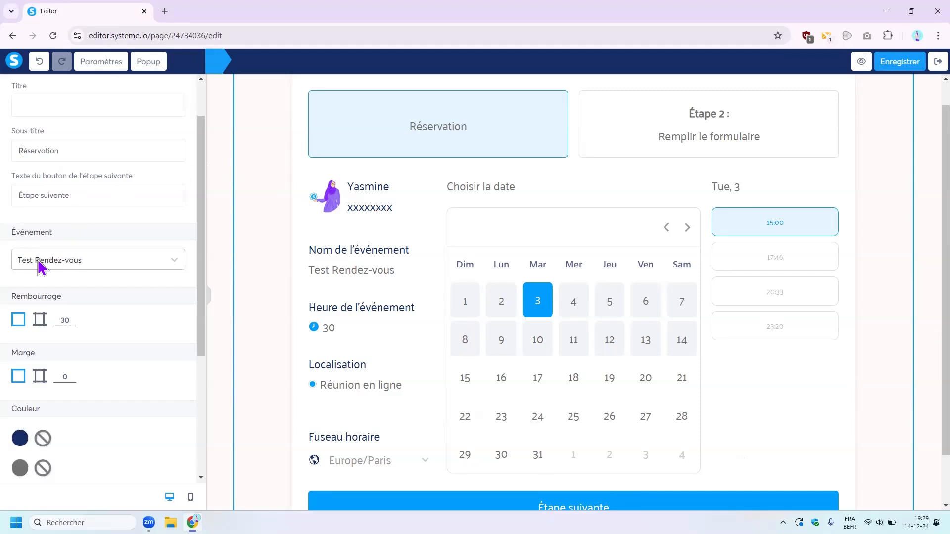
left_click(60, 266)
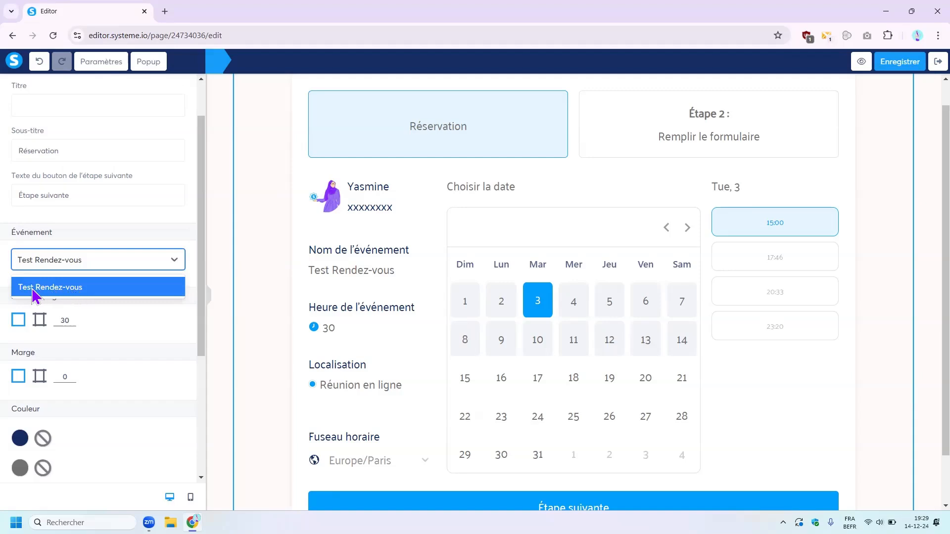
left_click(64, 291)
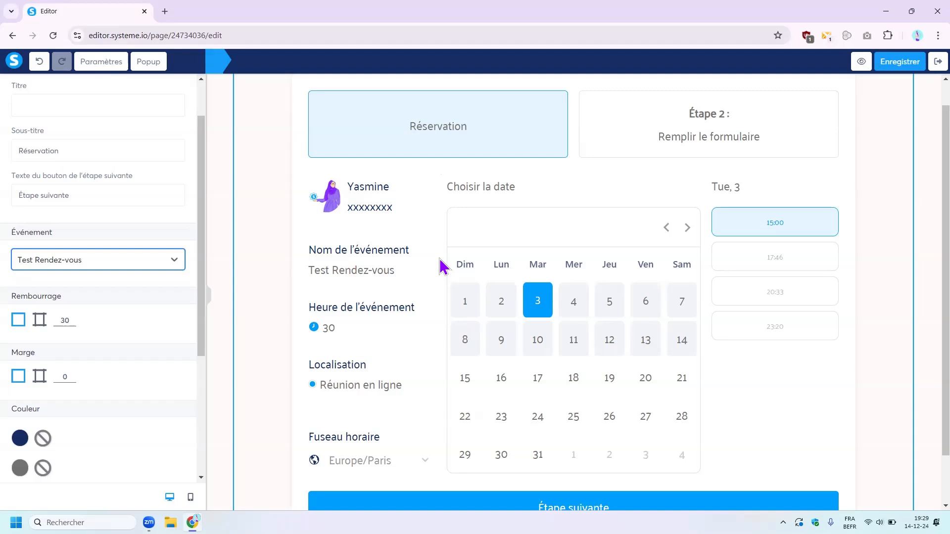
scroll(22, 340, "down", 2)
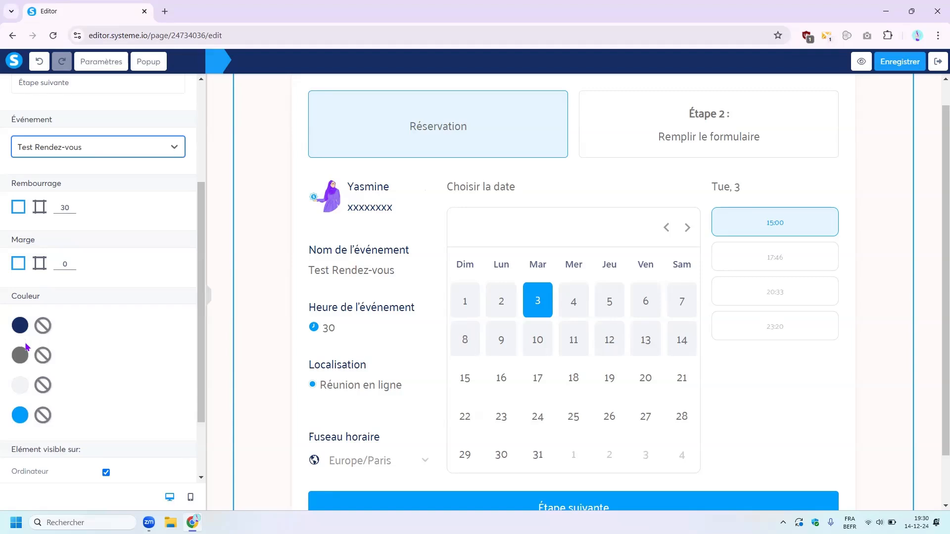
- Make the calendar's labels purple and its available day cells light blue (C5DEFC)
left_click(20, 325)
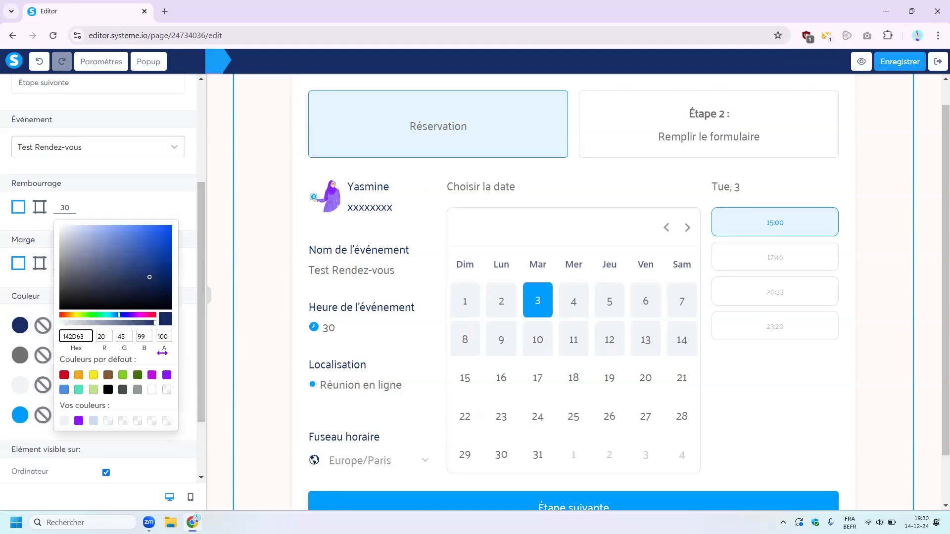
left_click(152, 377)
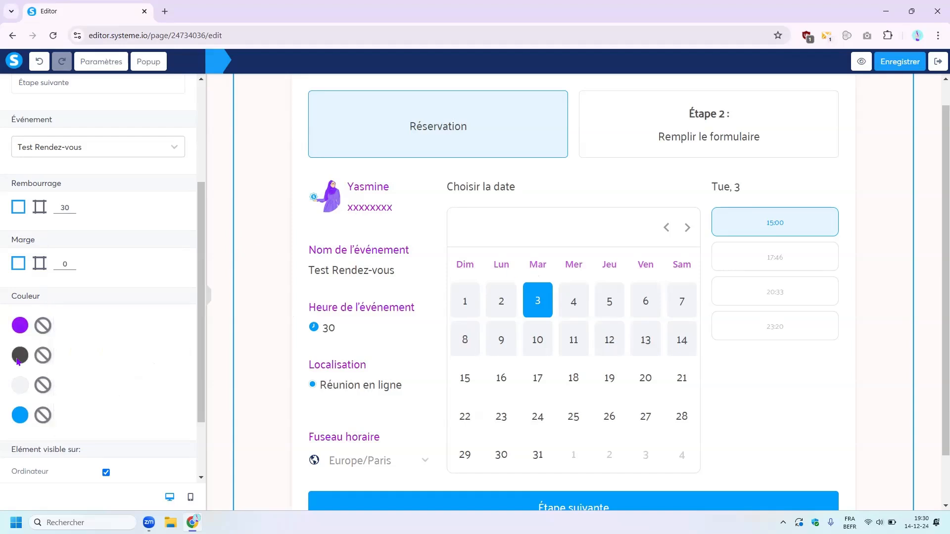
left_click(18, 360)
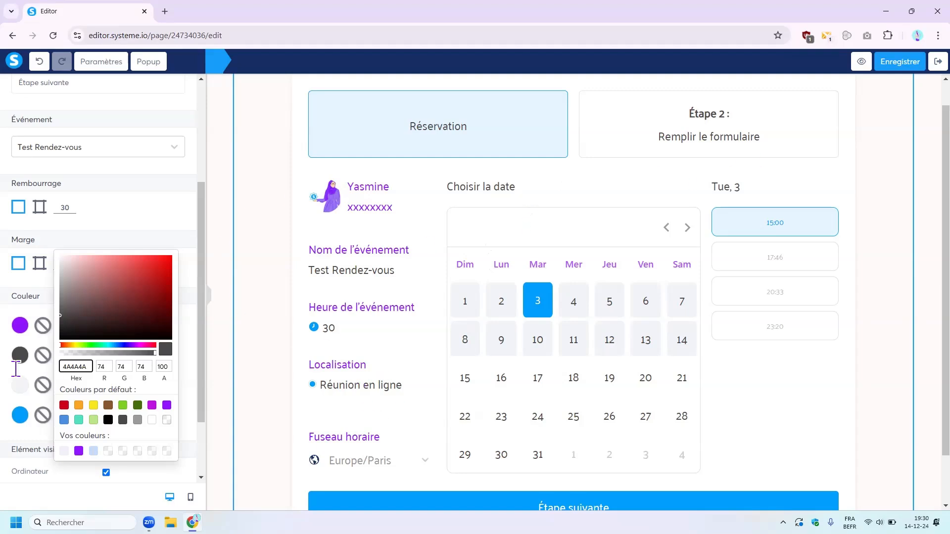
left_click(16, 387)
left_click(16, 387)
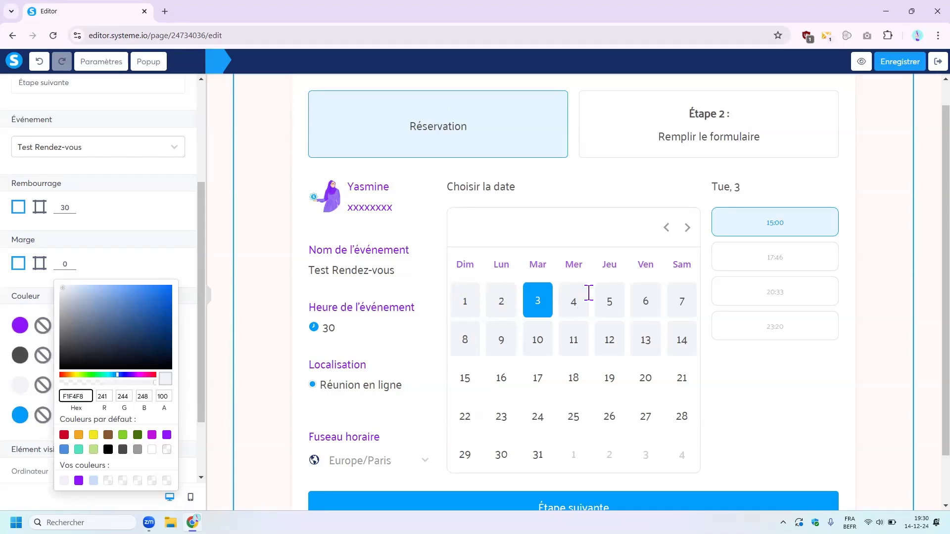
left_click(93, 481)
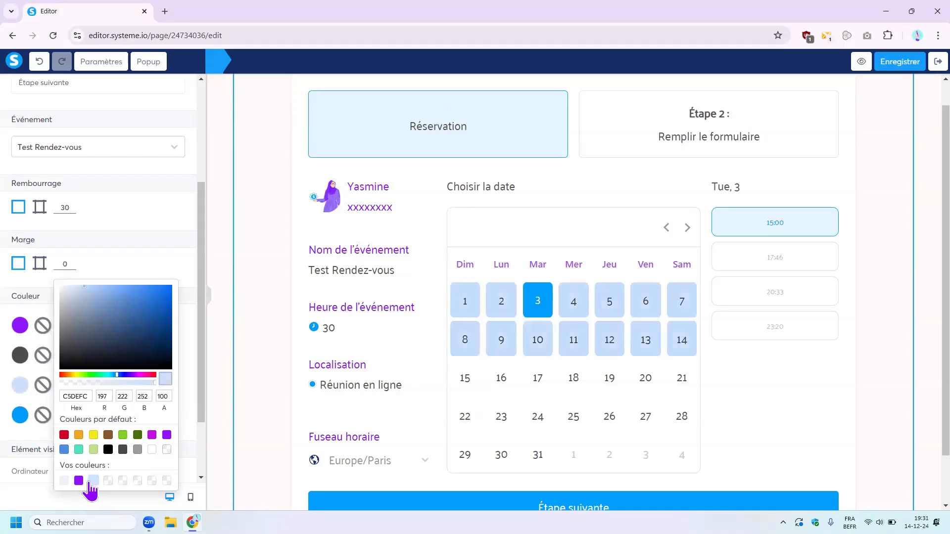
left_click(3, 408)
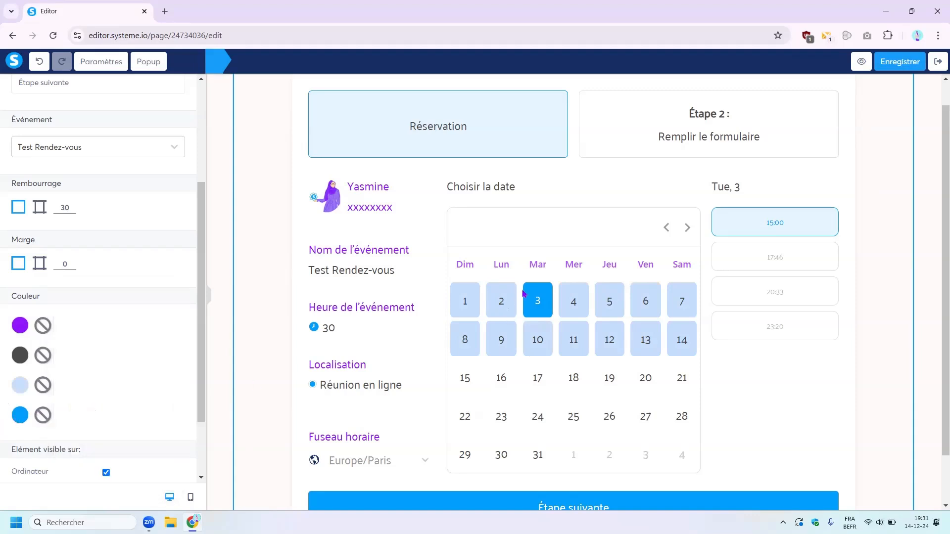
- Change the calendar's accent colour to the softer blue 4A90E2
left_click(16, 417)
left_click(152, 455)
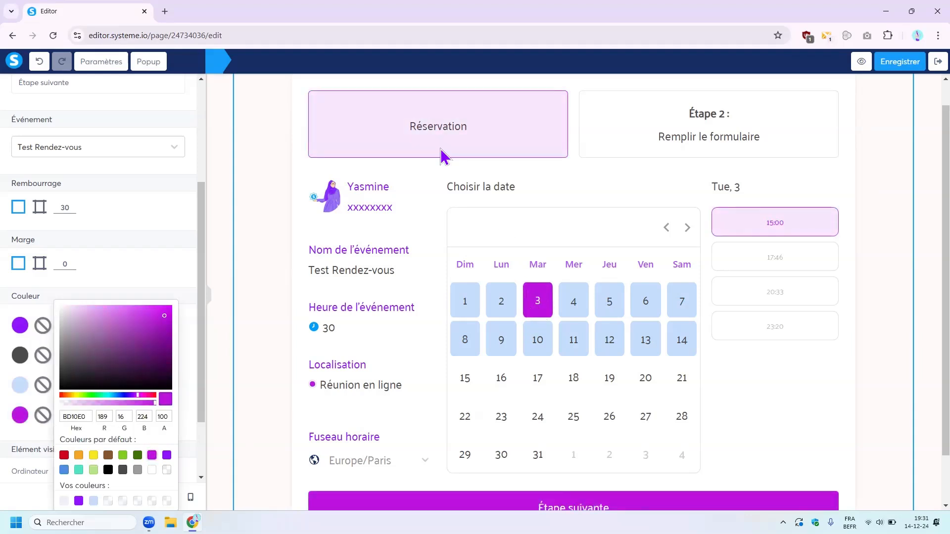
left_click(64, 470)
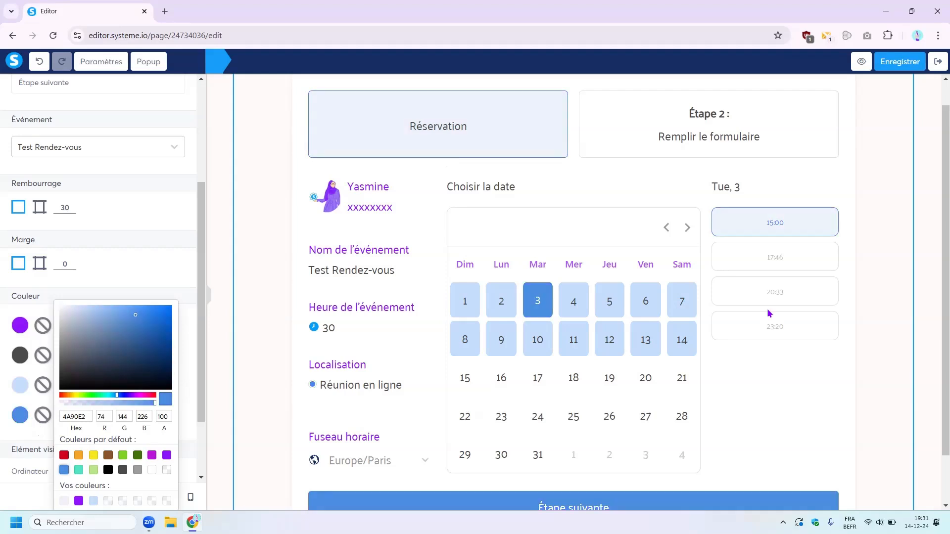
left_click(277, 256)
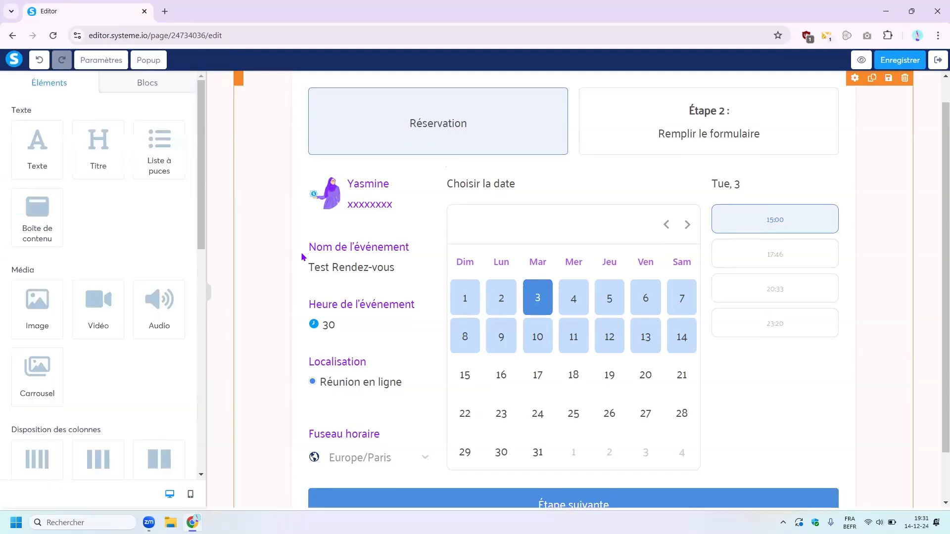
- Delete the Téléphone field from the booking form's second step and review the remaining fields
left_click(257, 256)
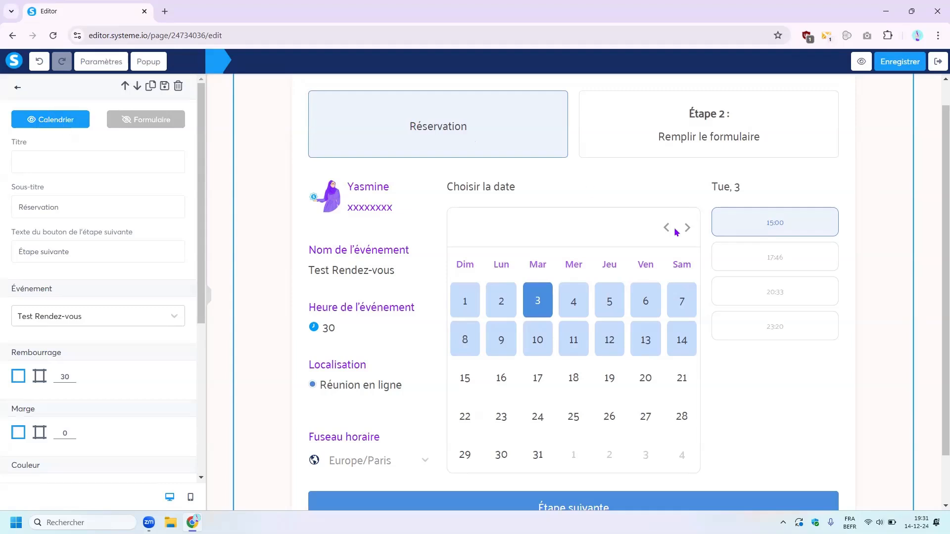
left_click(138, 128)
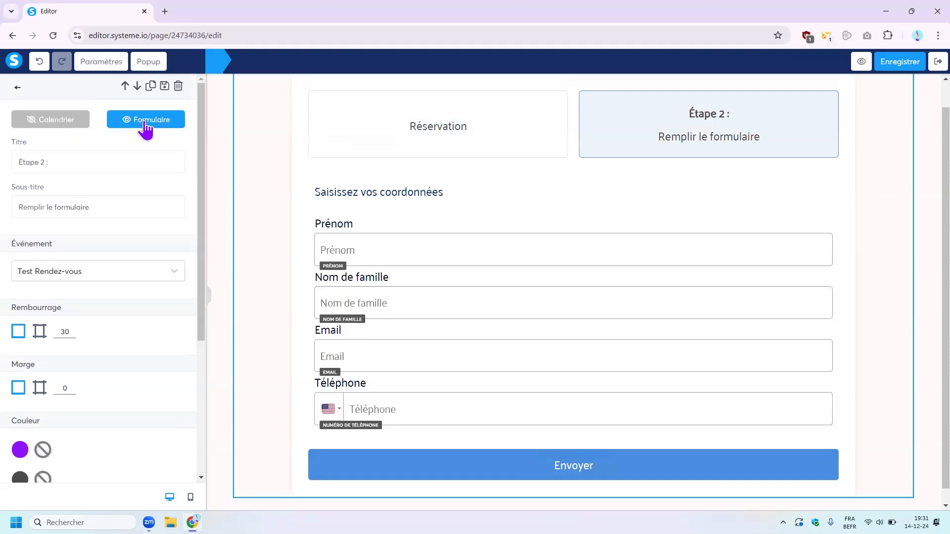
left_click(464, 363)
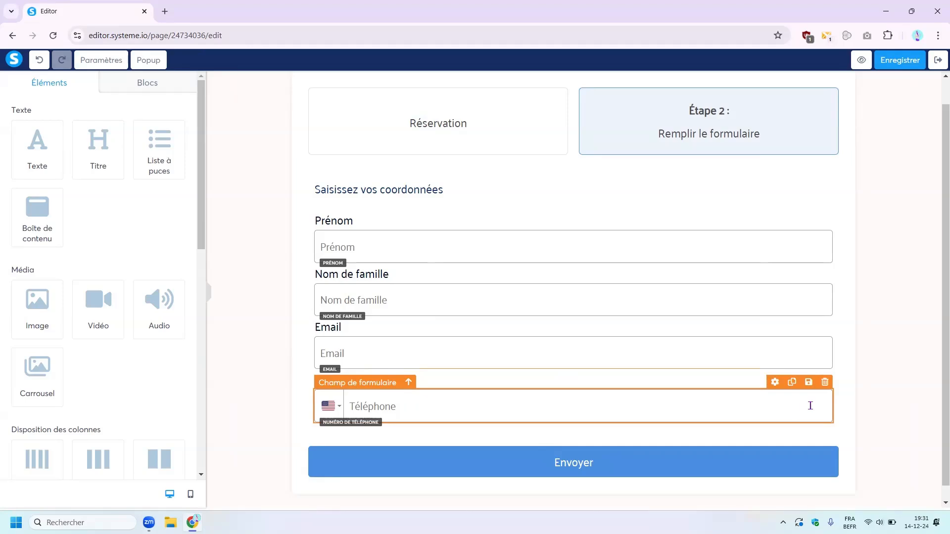
left_click(825, 382)
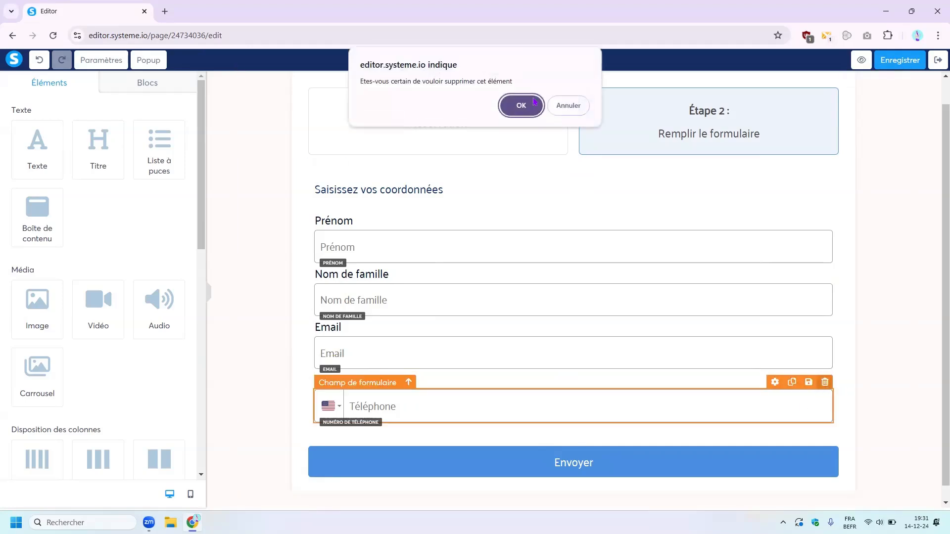
left_click(521, 105)
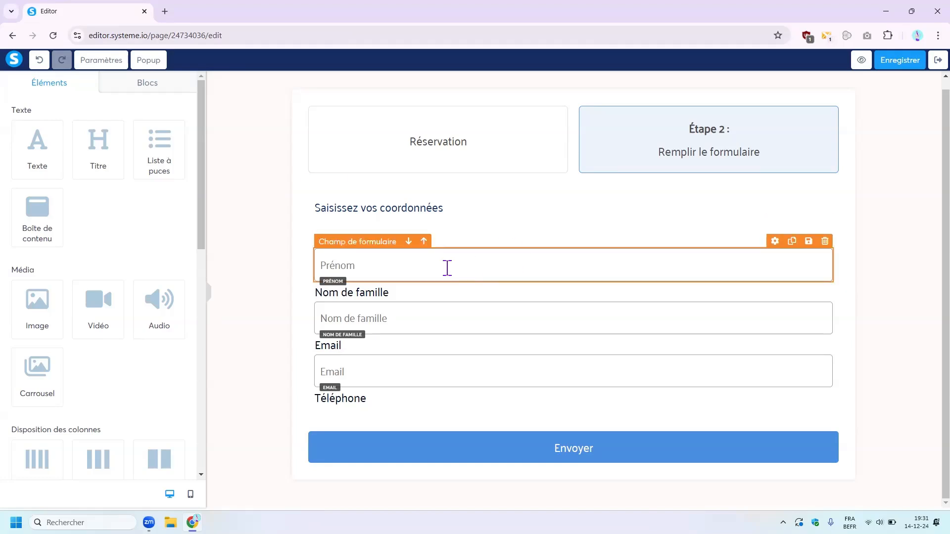
left_click(414, 364)
scroll(84, 318, "down", 5)
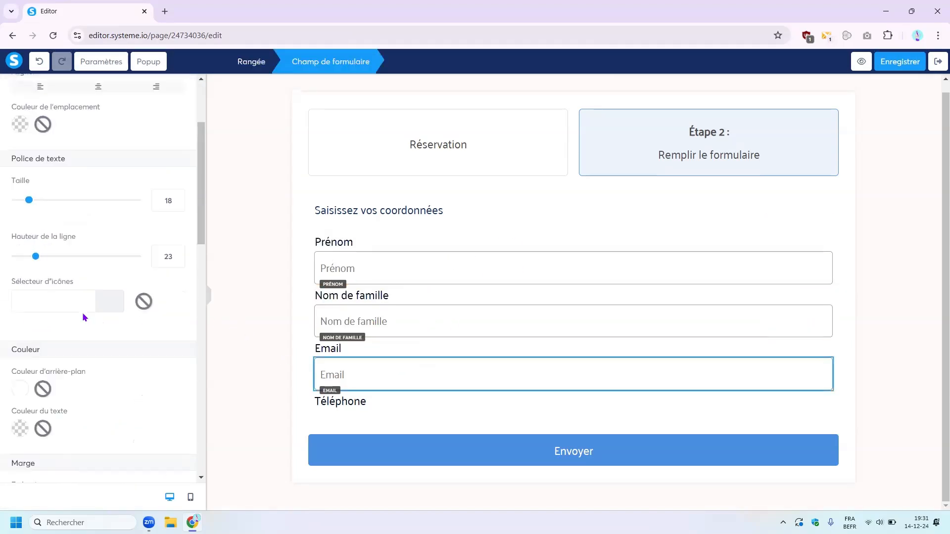
left_click(250, 317)
scroll(71, 382, "down", 5)
scroll(72, 382, "down", 3)
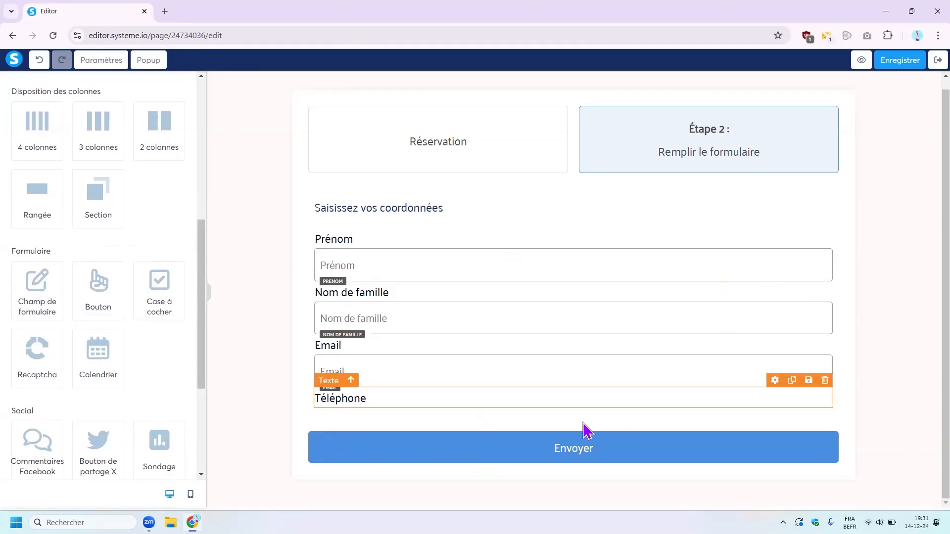
- Save the capture page, preview the Page de remerciement, then select the Page de capture step
left_click(897, 63)
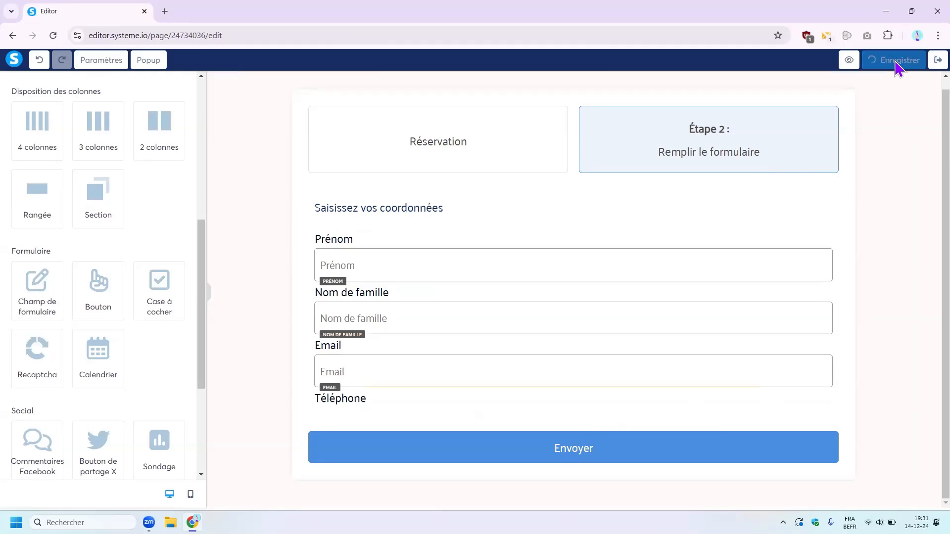
left_click(937, 60)
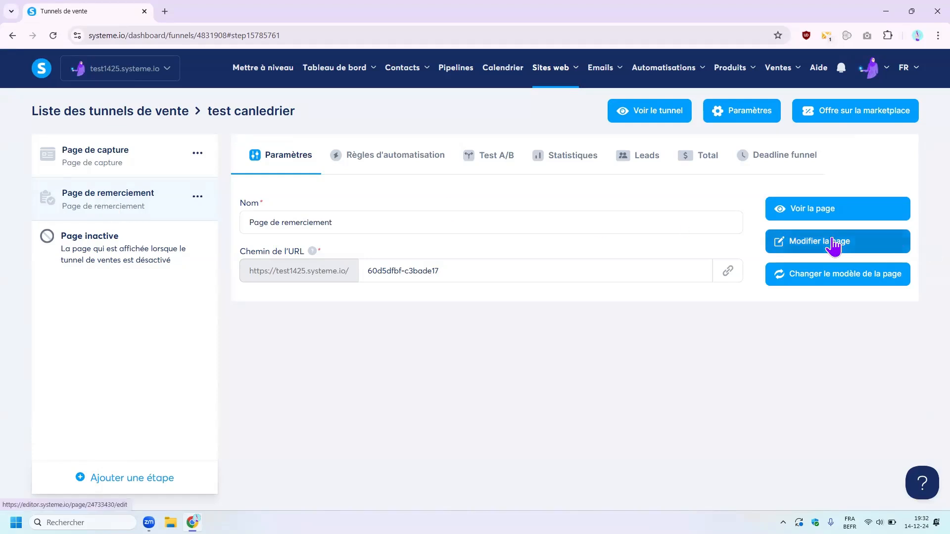
left_click(826, 225)
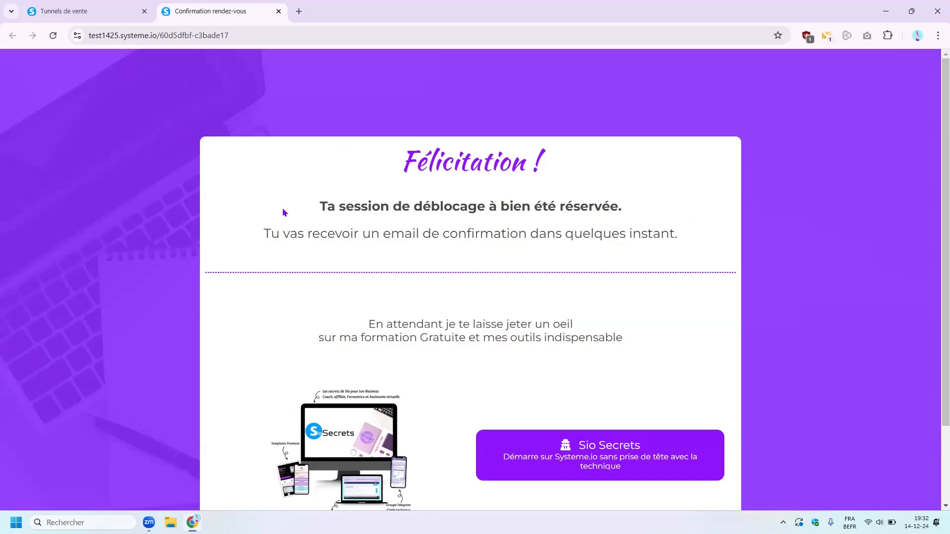
left_click(279, 11)
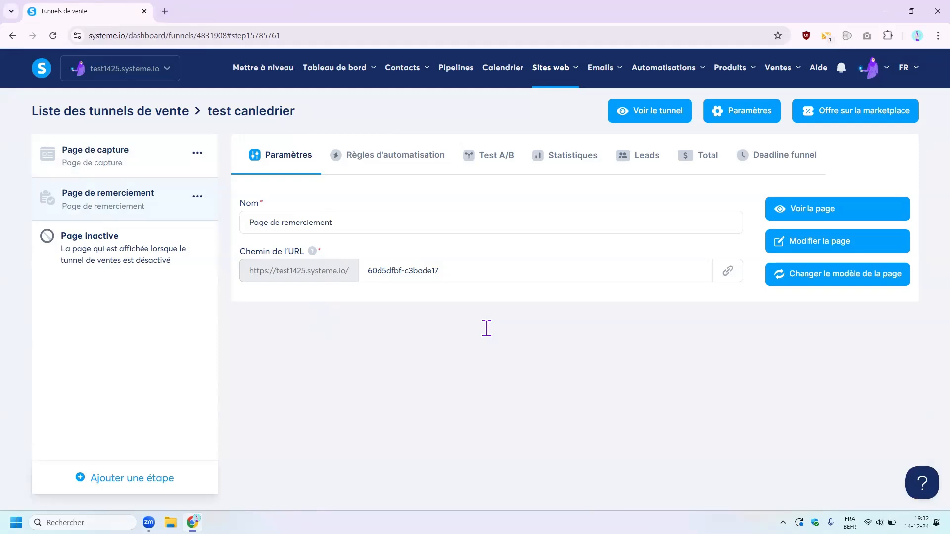
left_click(145, 171)
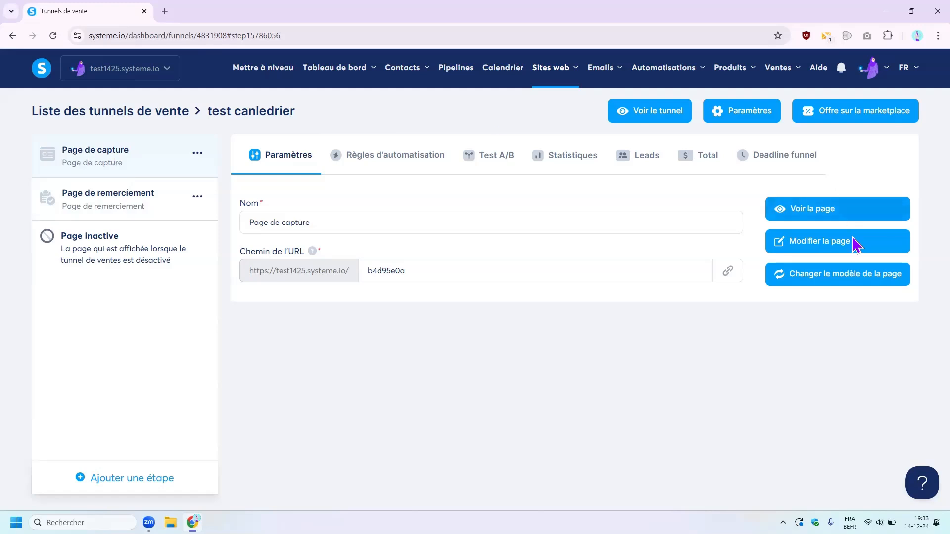
- On the live capture page, choose the 16th at 09:15 and continue to the form
left_click(830, 215)
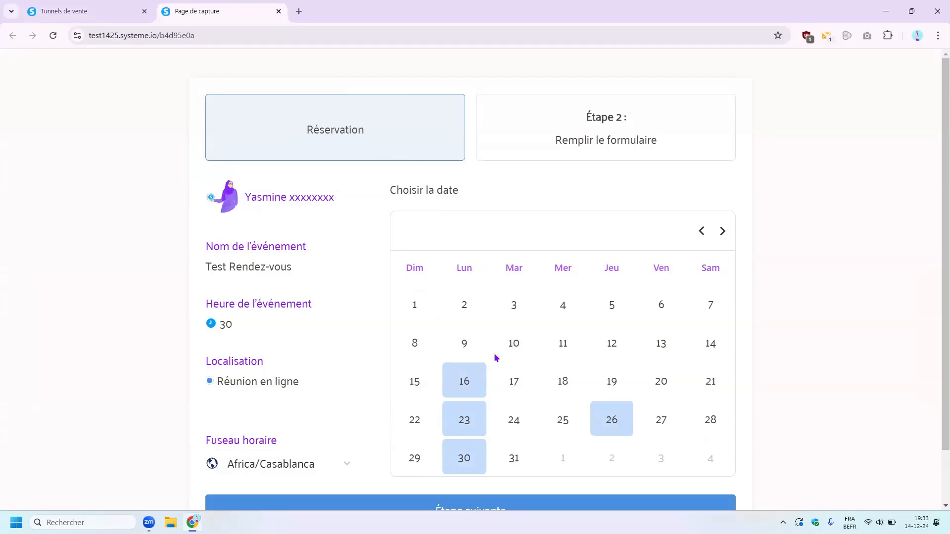
scroll(495, 357, "down", 1)
left_click(467, 323)
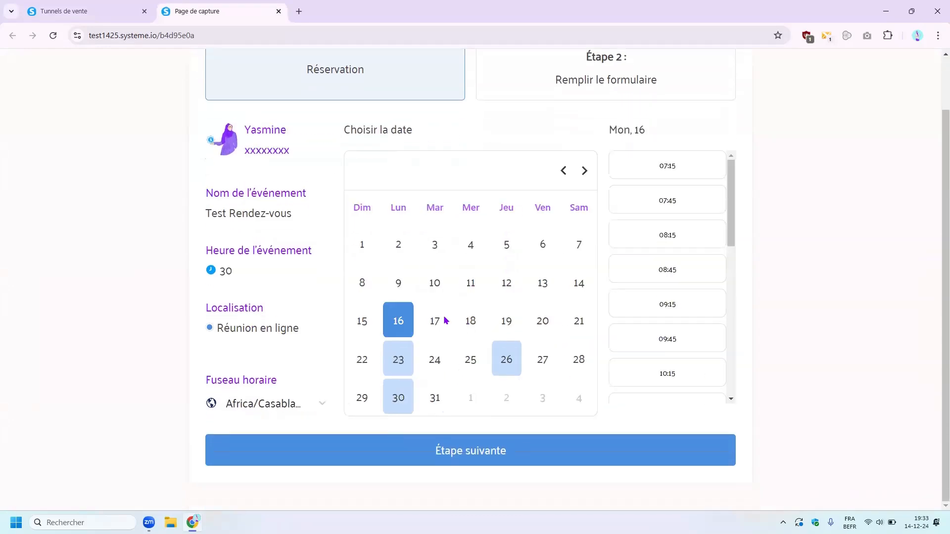
left_click(669, 303)
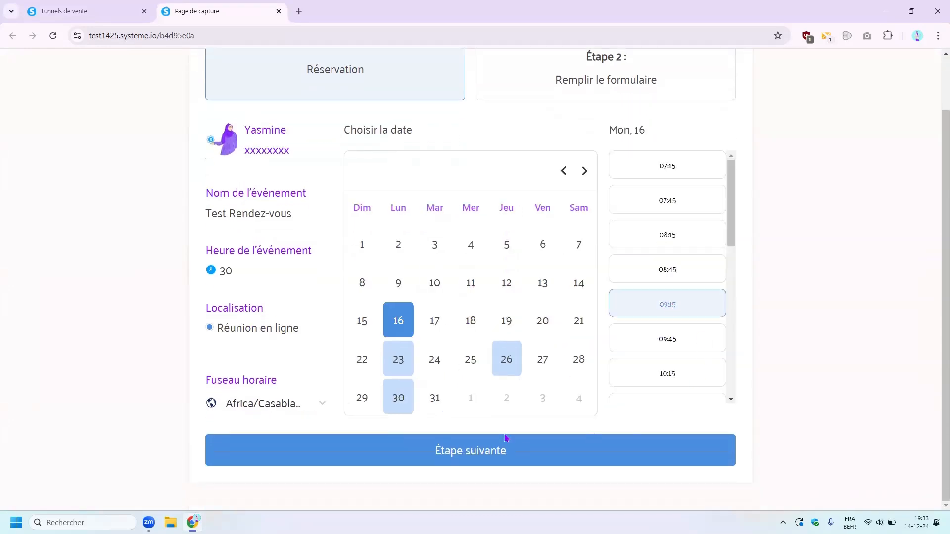
left_click(465, 450)
- Enter the first name, last name and saved e-mail address, then submit the booking
left_click(267, 251)
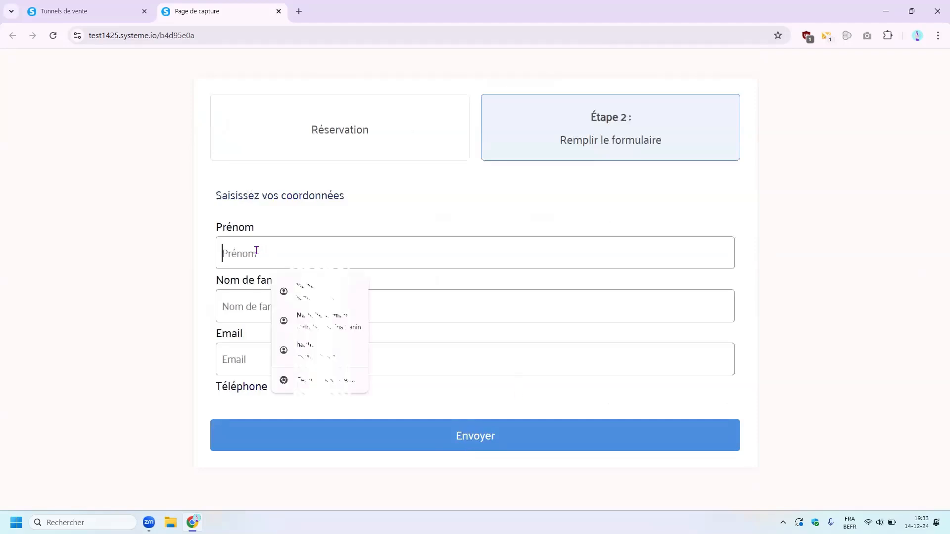
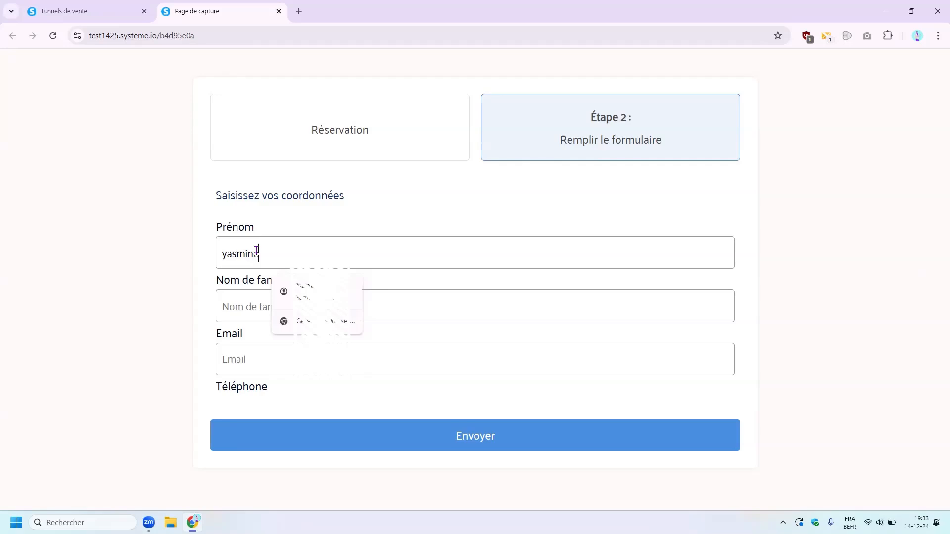
left_click(254, 308)
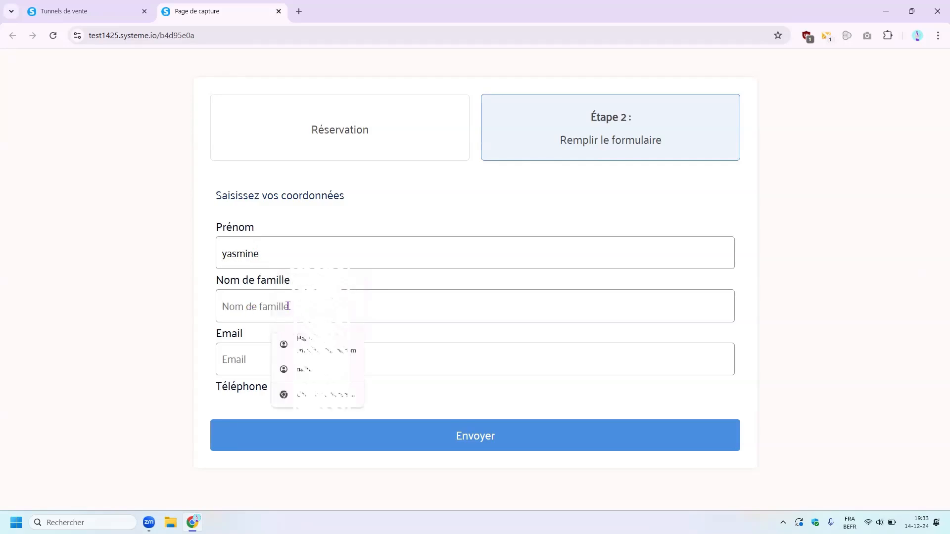
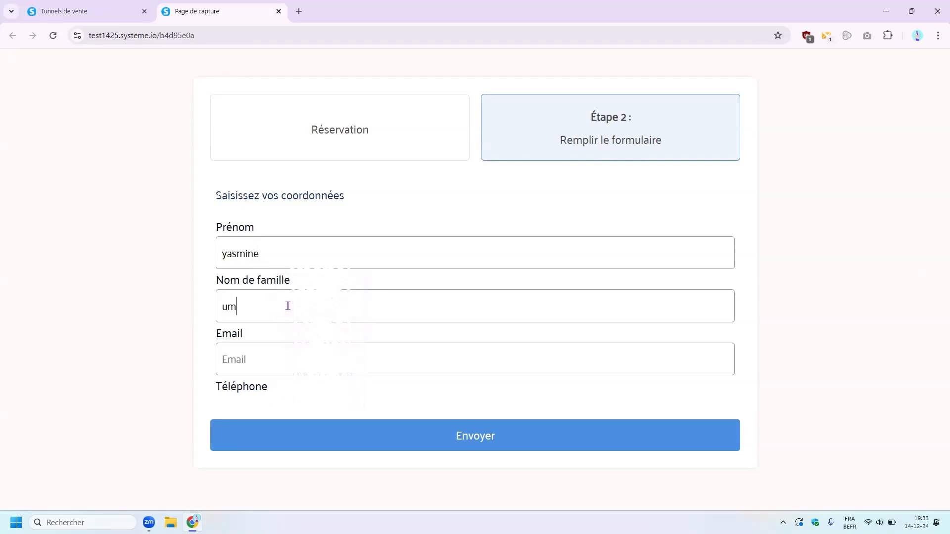
left_click(287, 353)
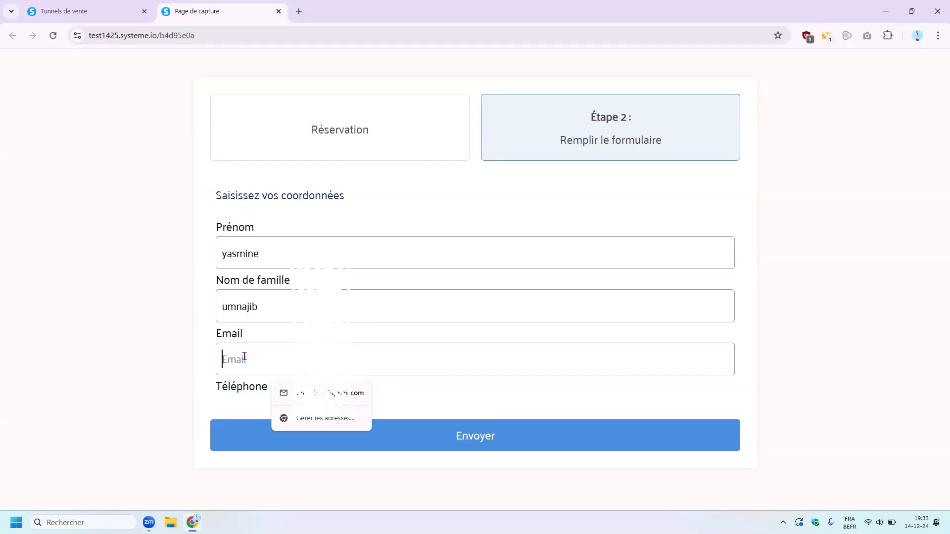
left_click(333, 393)
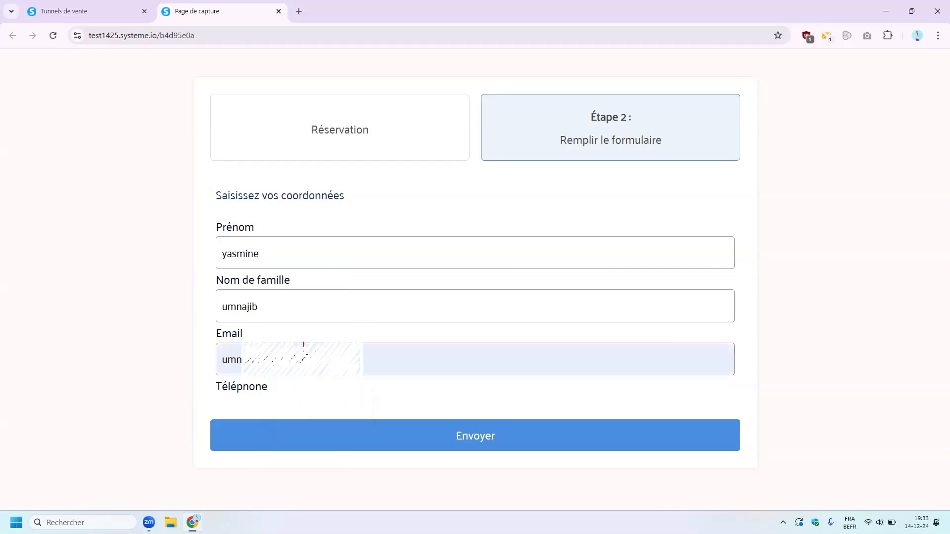
left_click(491, 435)
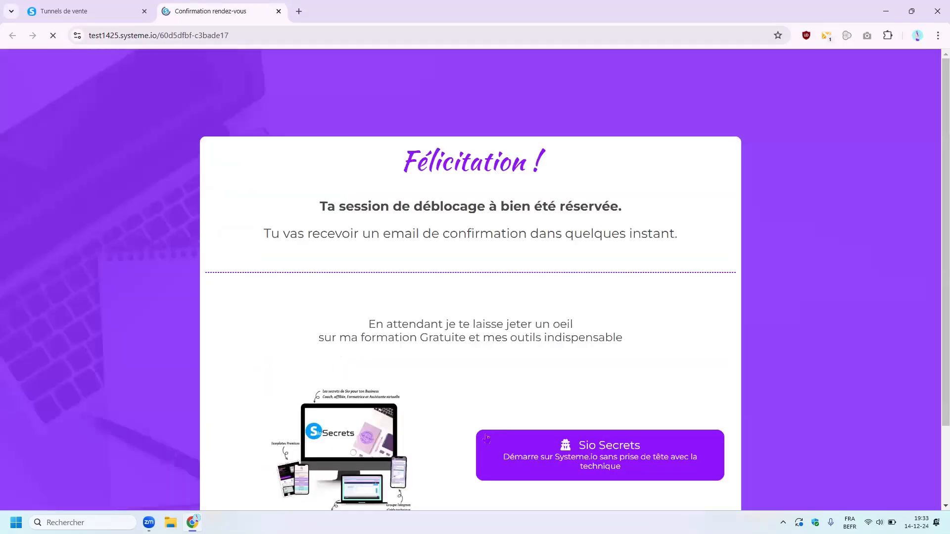